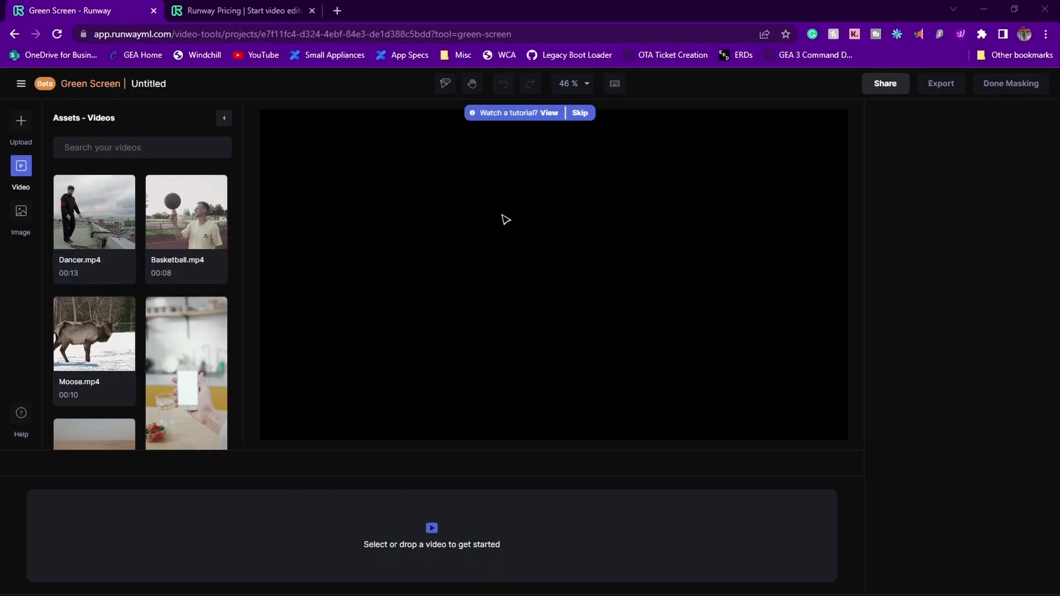
Switch to the Runway Pricing browser tab to reach the Runway dashboard.
left_click(244, 10)
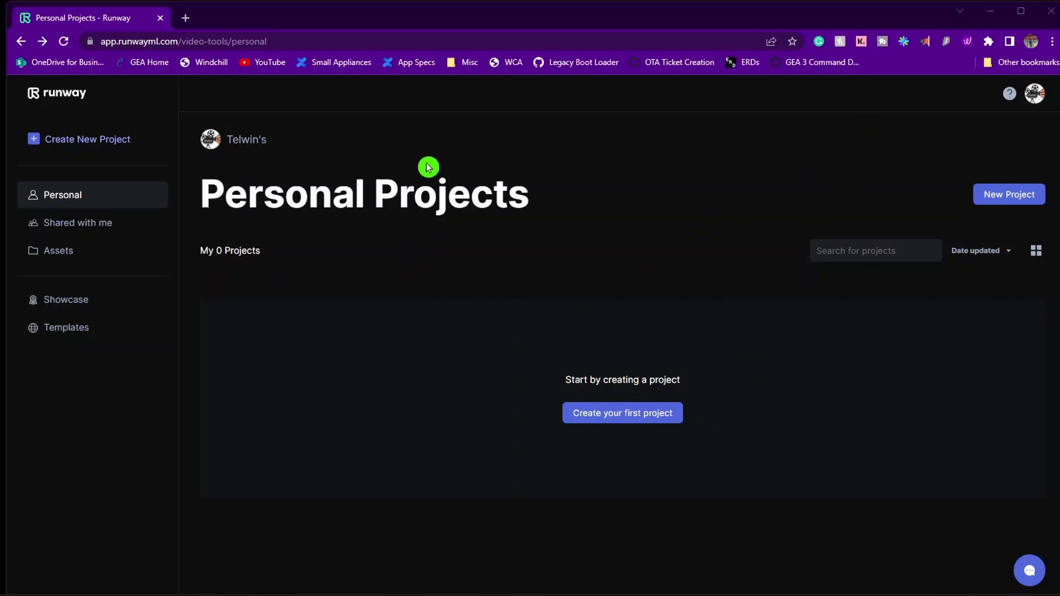
Open the Create a new project dropdown and pick a project type.
left_click(81, 145)
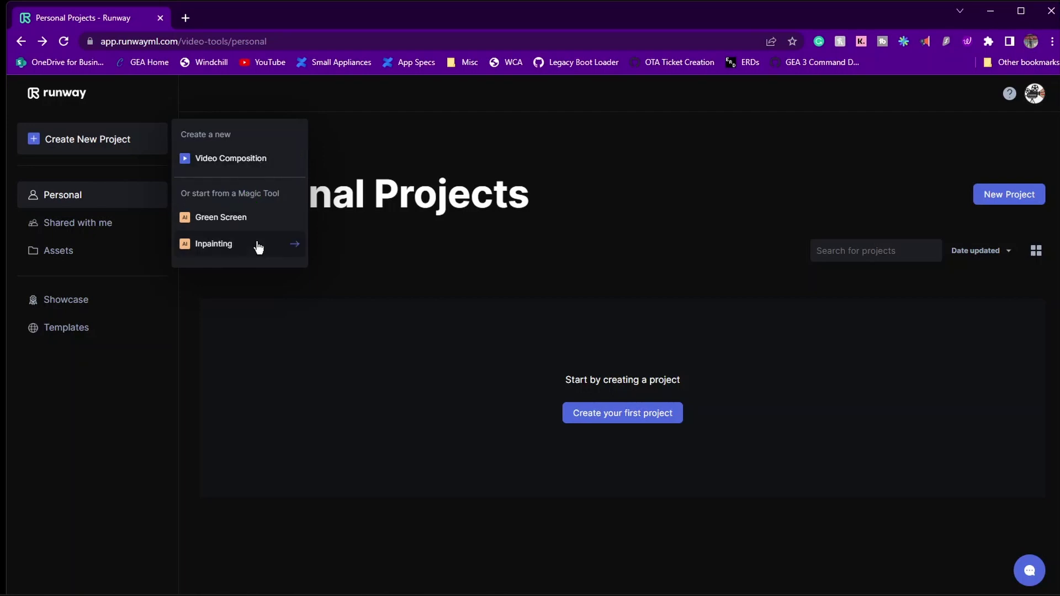
left_click(238, 183)
Start a Video Composition and place Dancer.mp4 from Demo Assets on the timeline.
left_click(230, 160)
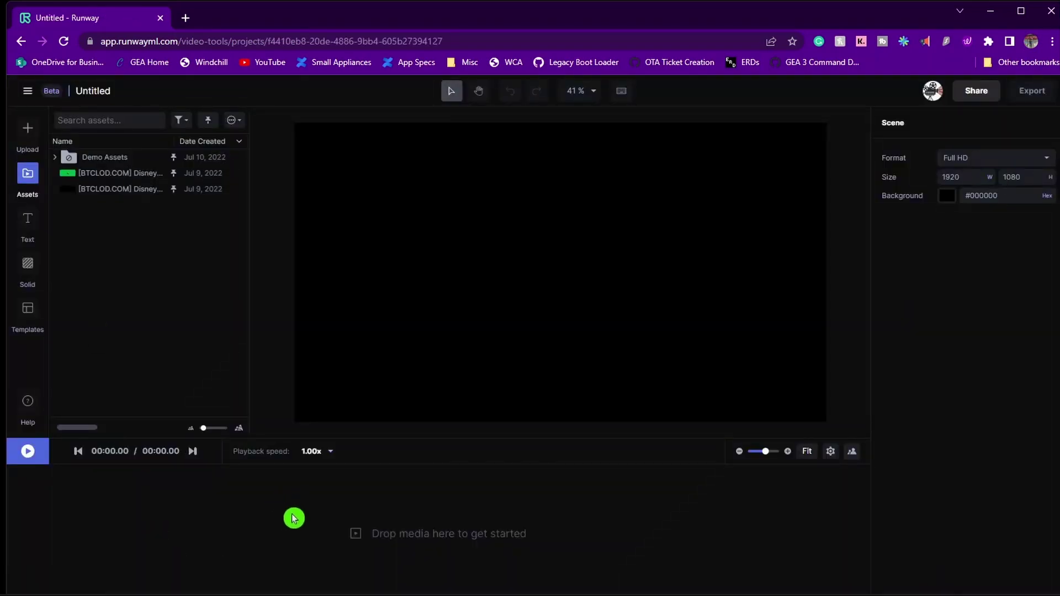
left_click(55, 158)
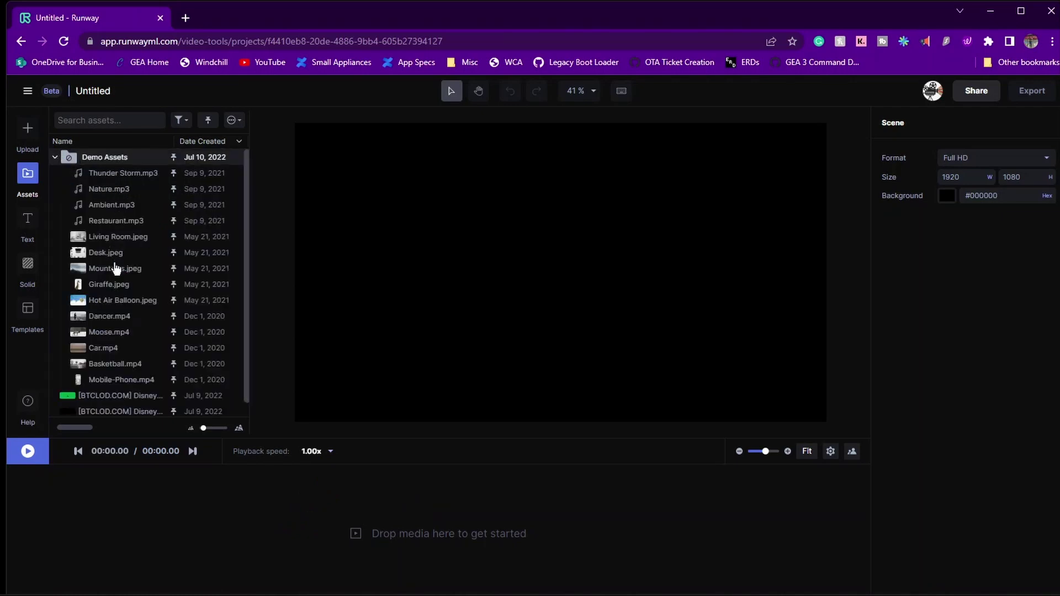
left_click_drag(113, 318, 63, 532)
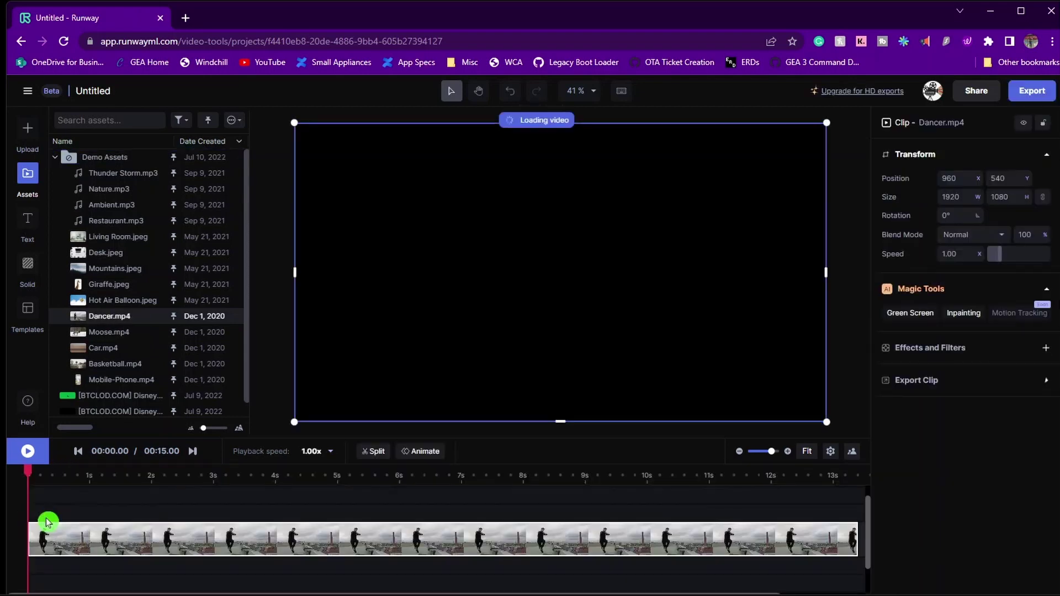
Move playback to 00:02.16 and layer Mountains.jpeg above the Dancer clip.
left_click(135, 496)
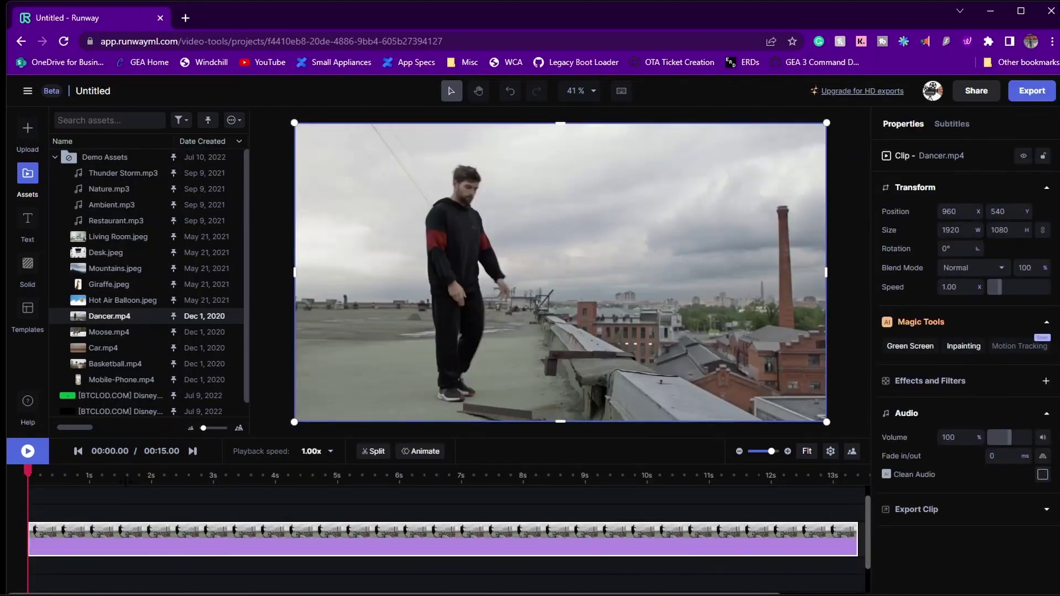
left_click(154, 485)
left_click(162, 480)
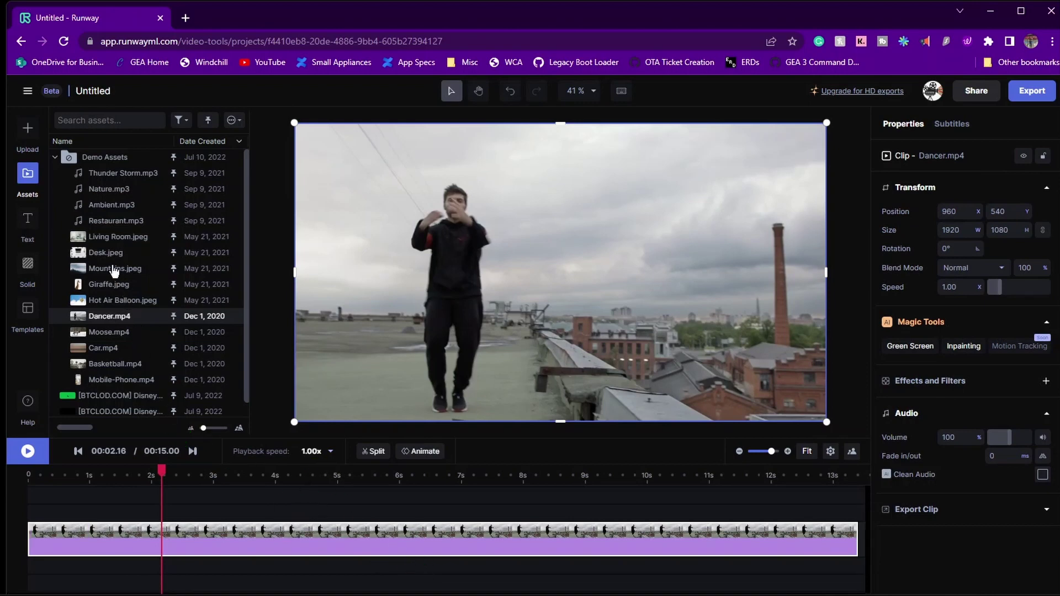
left_click_drag(113, 270, 122, 516)
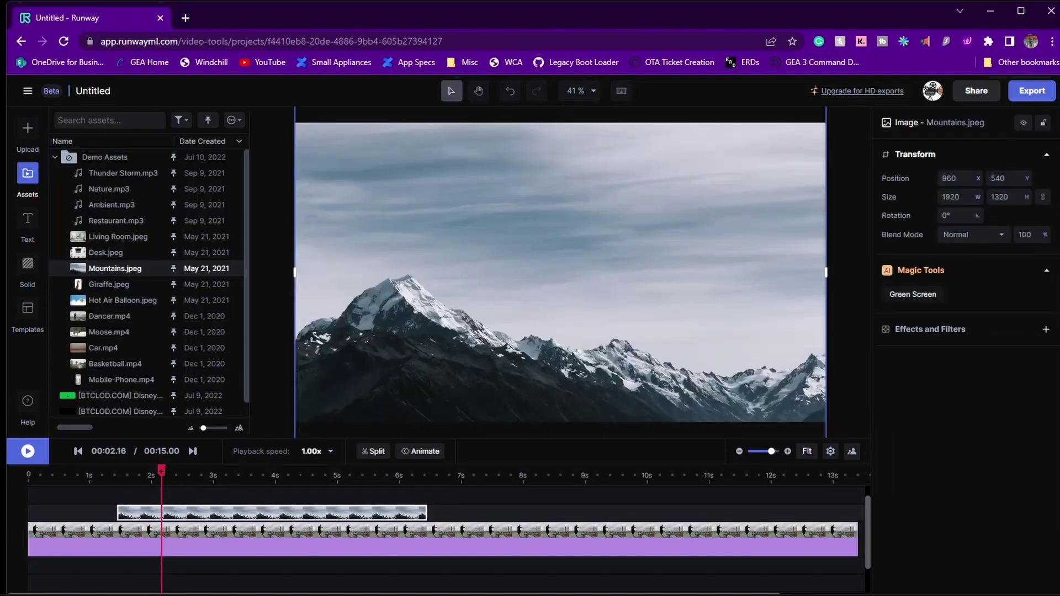
Move playback to 00:02.32 and try applying green screen to the Mountains image.
left_click(172, 481)
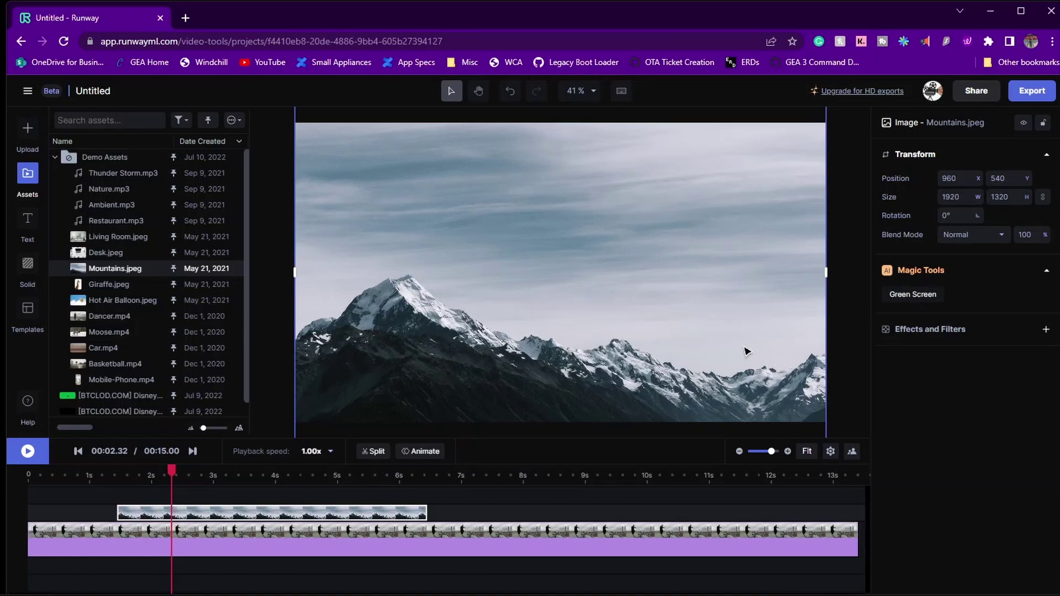
left_click(938, 294)
left_click(88, 514)
left_click(945, 217)
Review the scene width settings, zoom the timeline out, and open the Templates library.
left_click(461, 515)
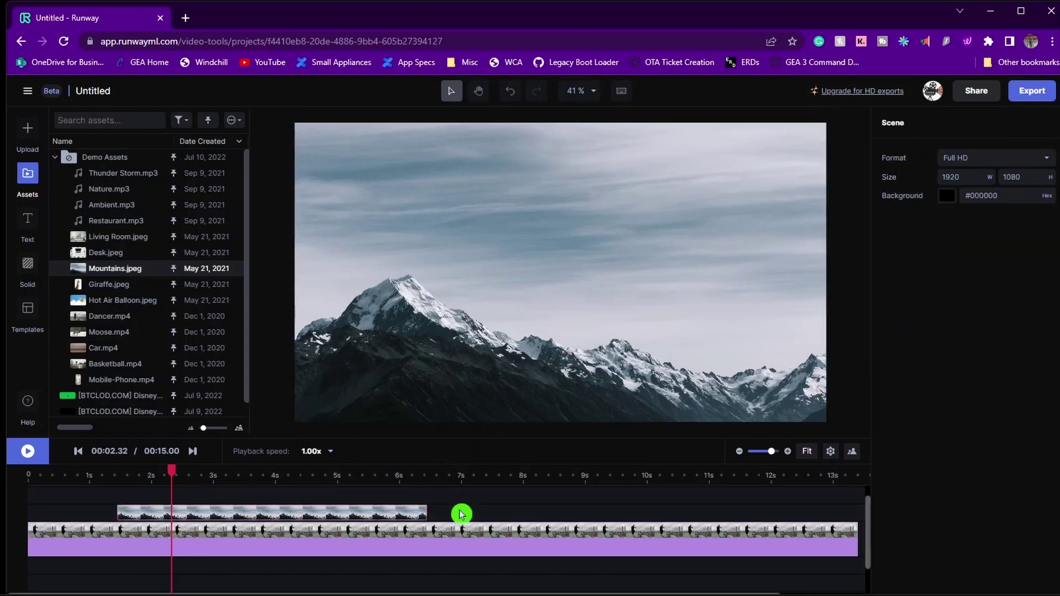
left_click(975, 175)
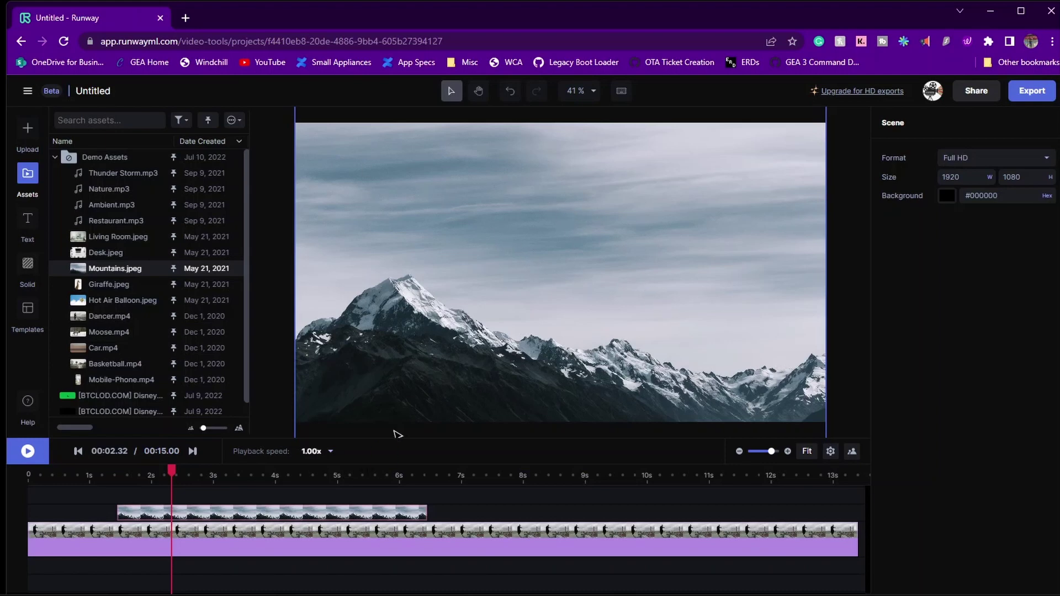
left_click(331, 504)
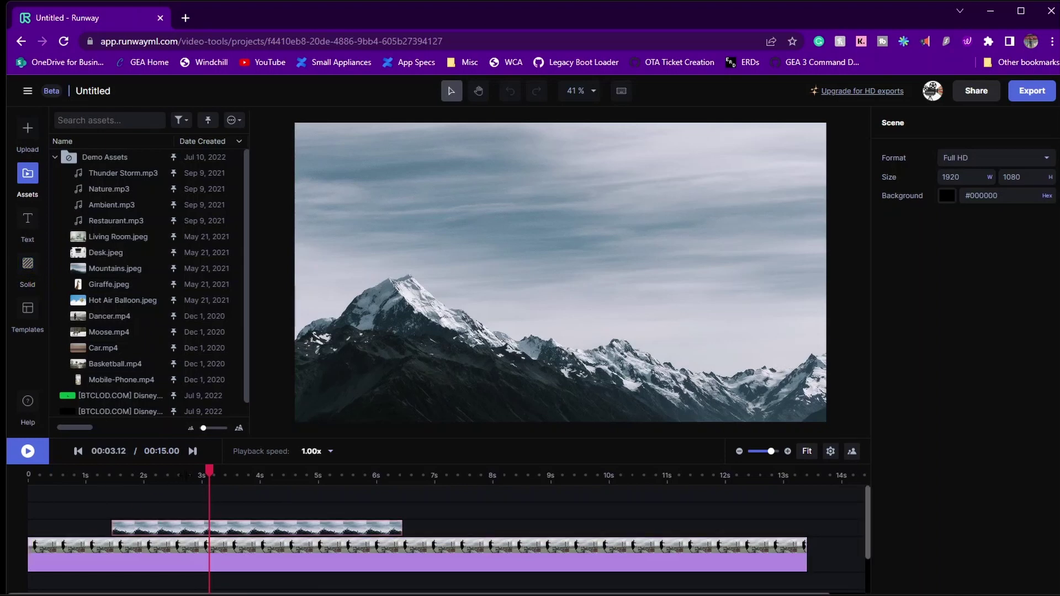
left_click(27, 313)
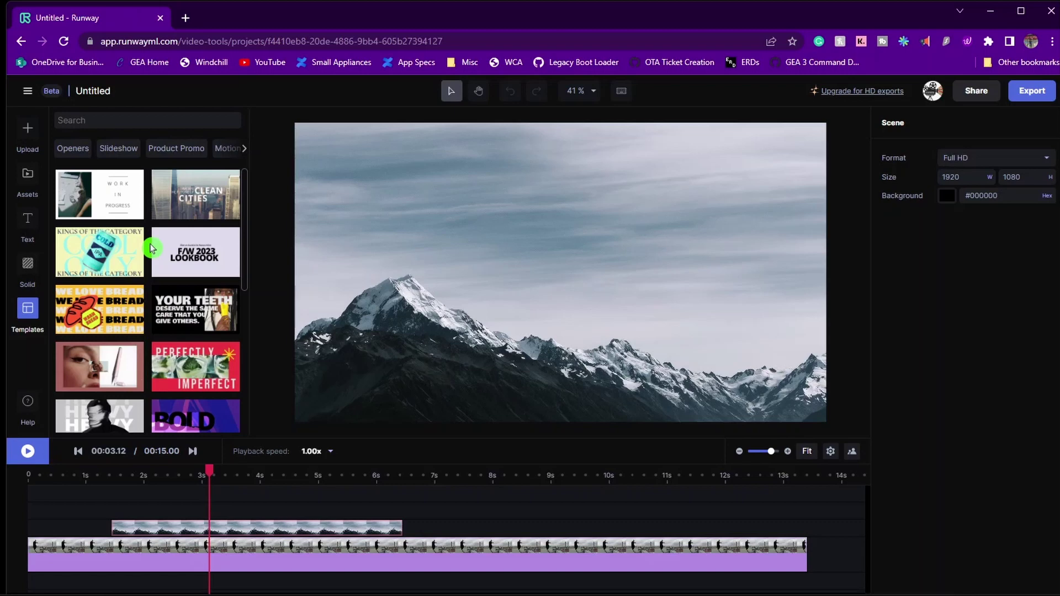
Delete the Untitled project from the projects list, then create a new Green Screen project.
left_click(28, 92)
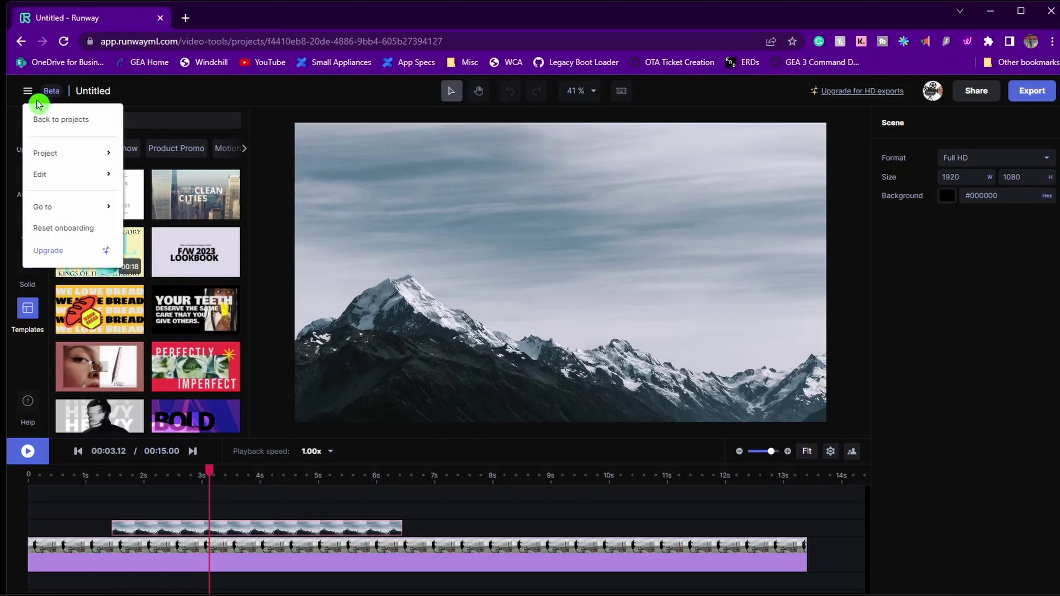
left_click(51, 119)
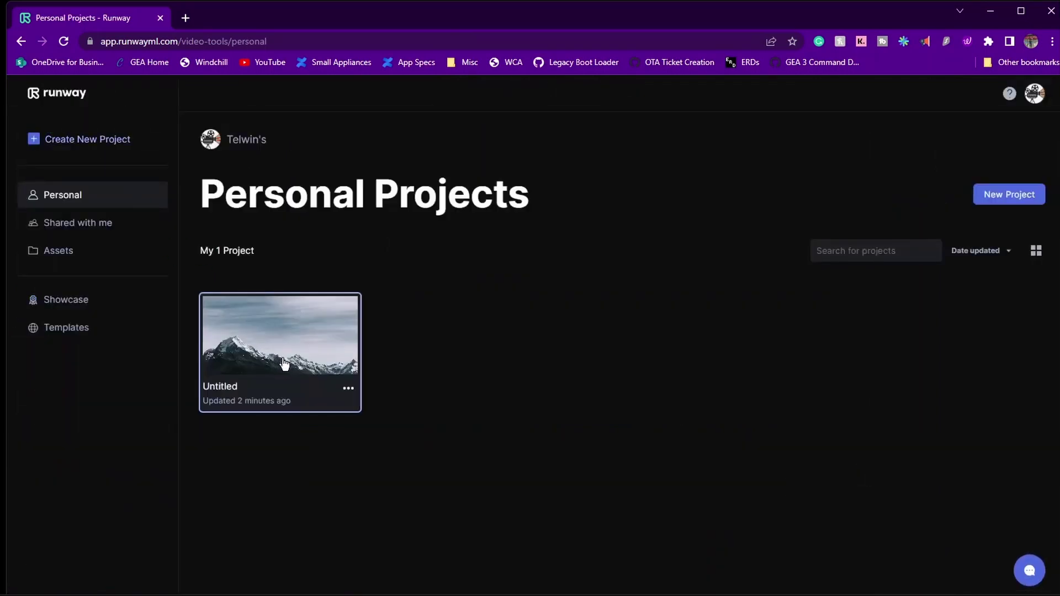
left_click(348, 389)
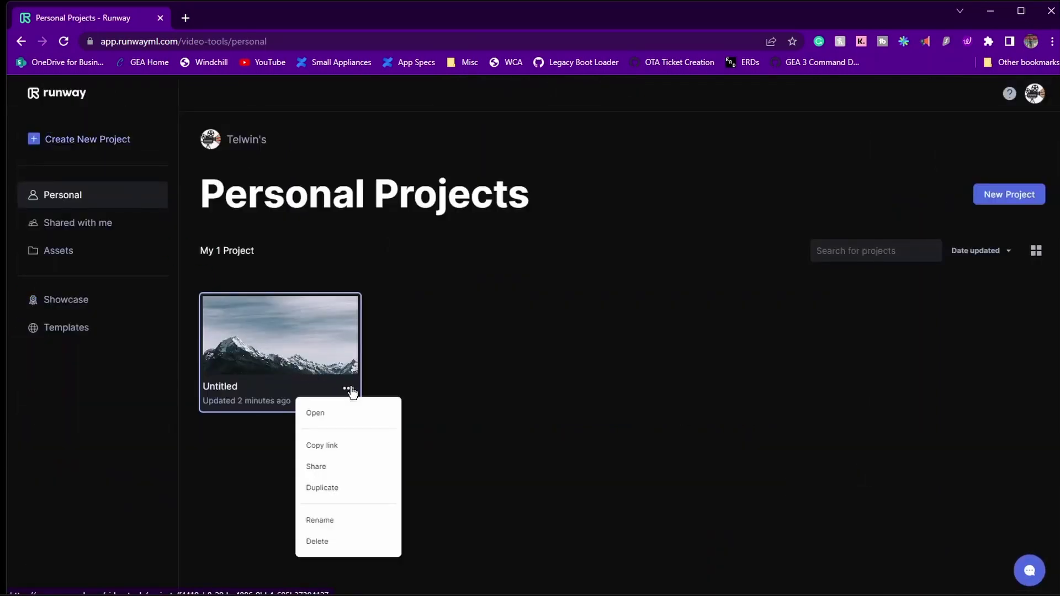
left_click(341, 544)
left_click(559, 409)
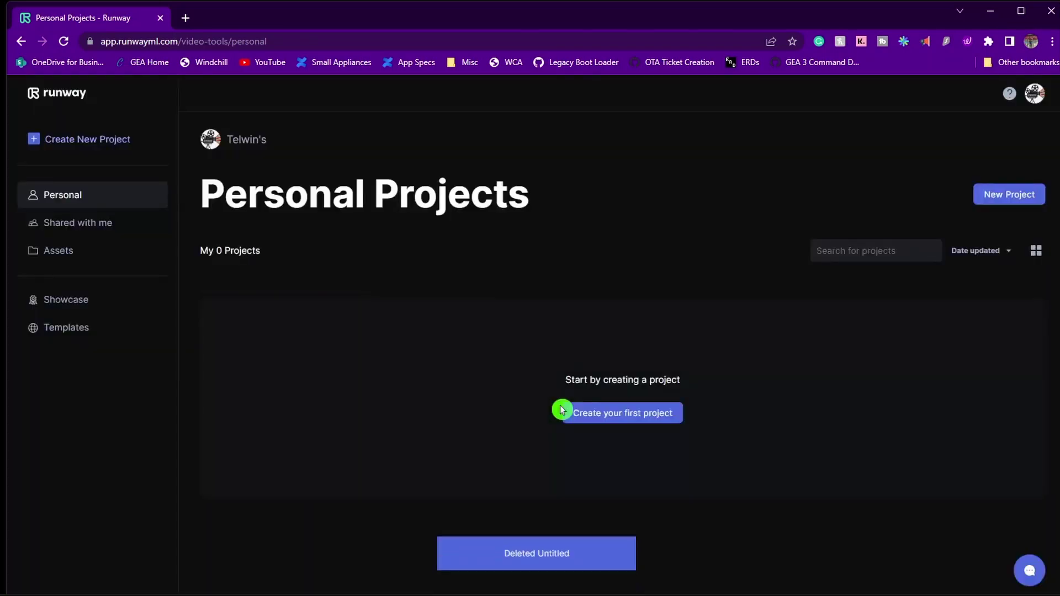
left_click(91, 140)
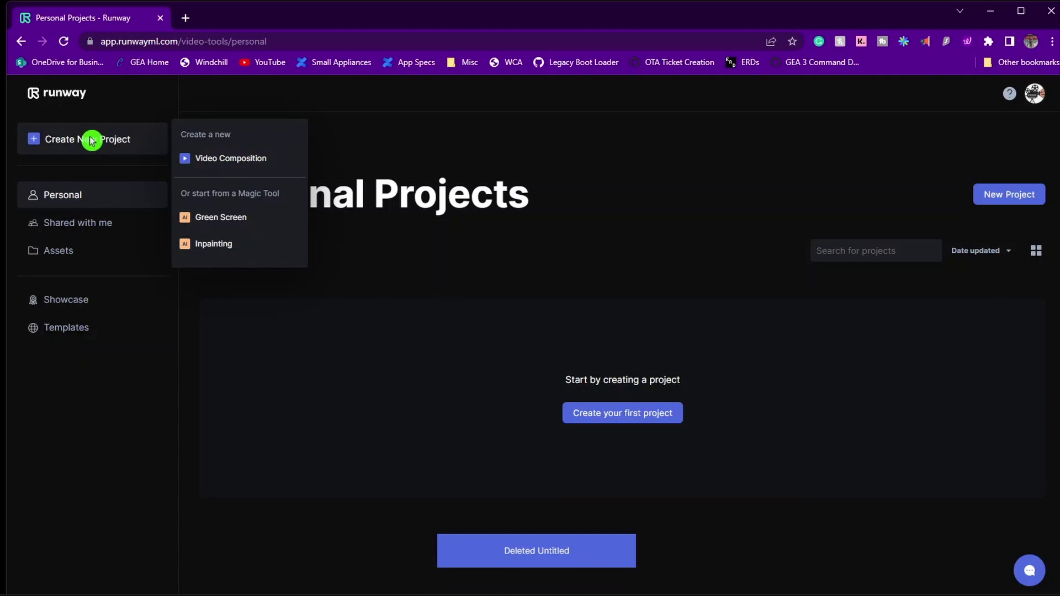
left_click(209, 219)
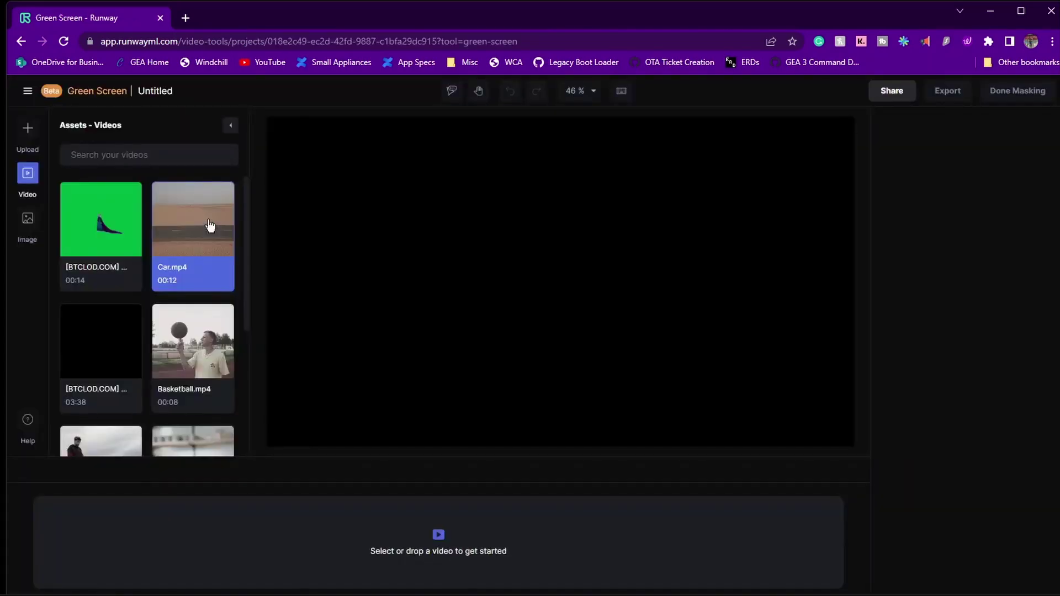
Upload the 03:38 video from the VLC window into the Green Screen assets beside Car.mp4.
left_click(317, 184)
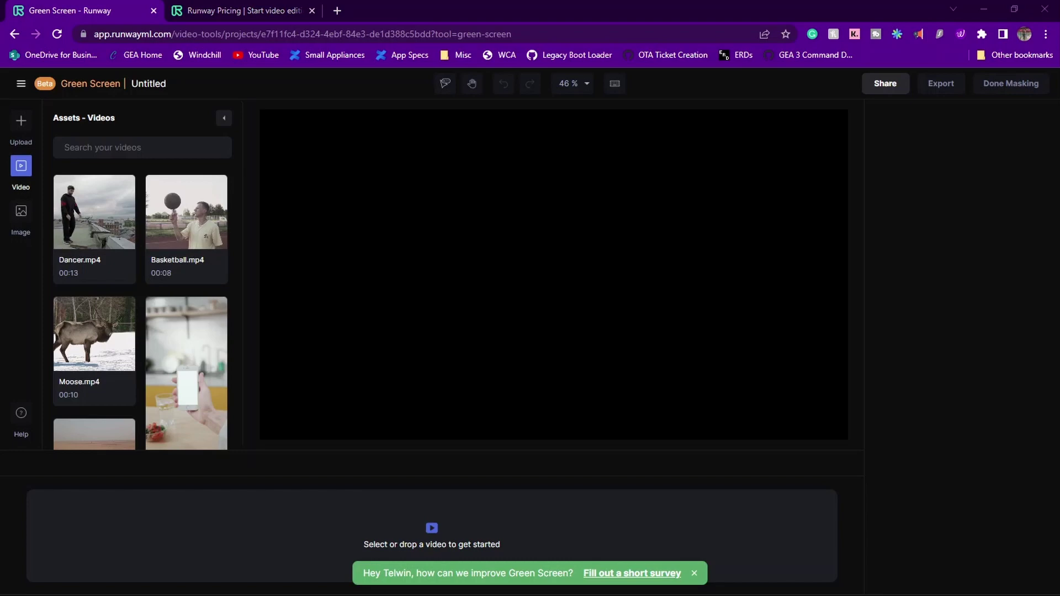
left_click_drag(1005, 347, 332, 511)
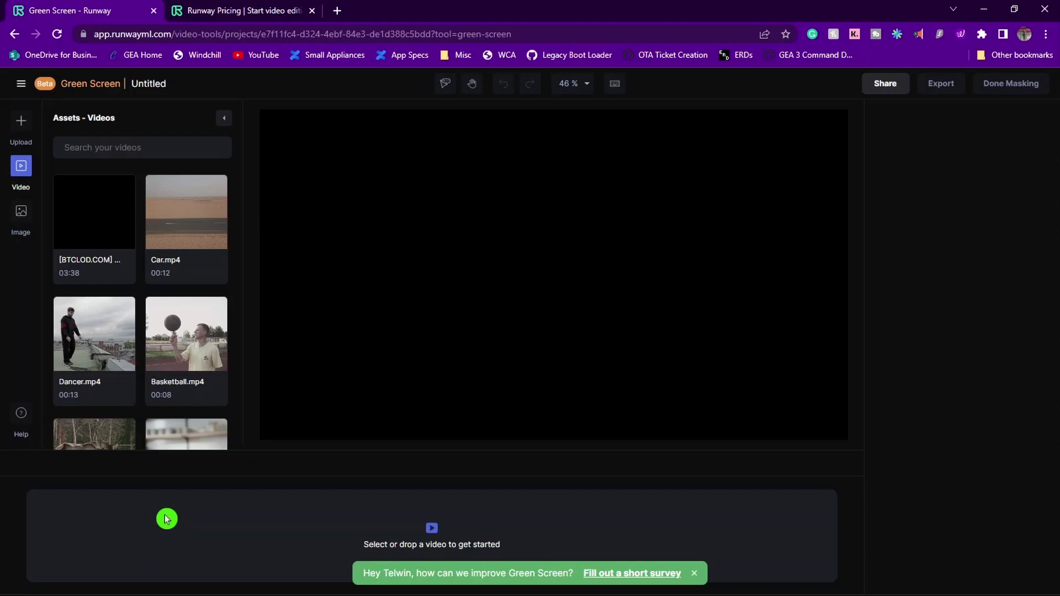
Load the uploaded 03:38 Frozen clip onto the Green Screen timeline and play it.
left_click(94, 217)
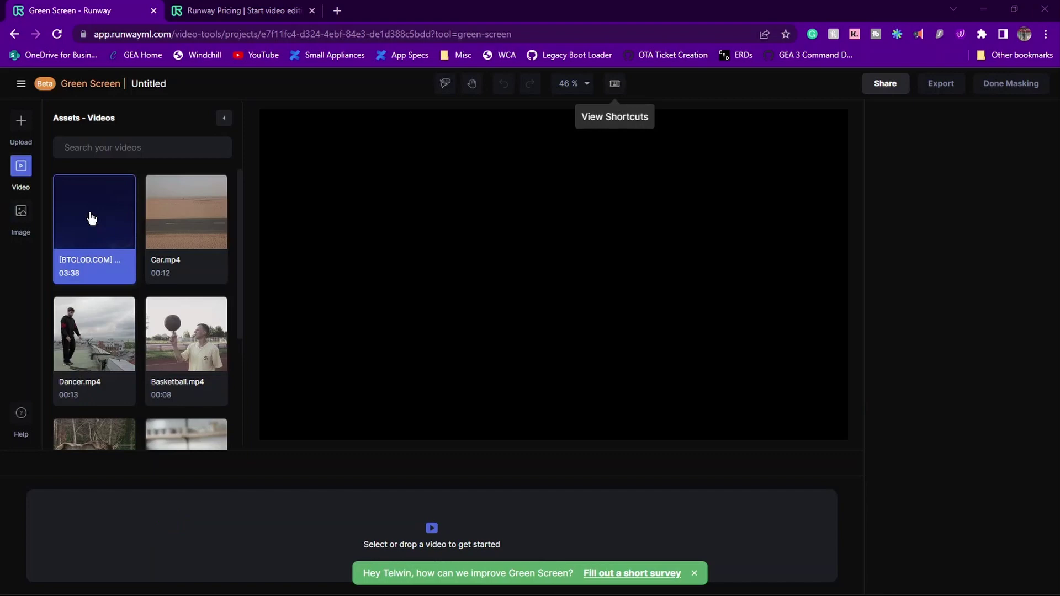
left_click_drag(91, 218, 186, 554)
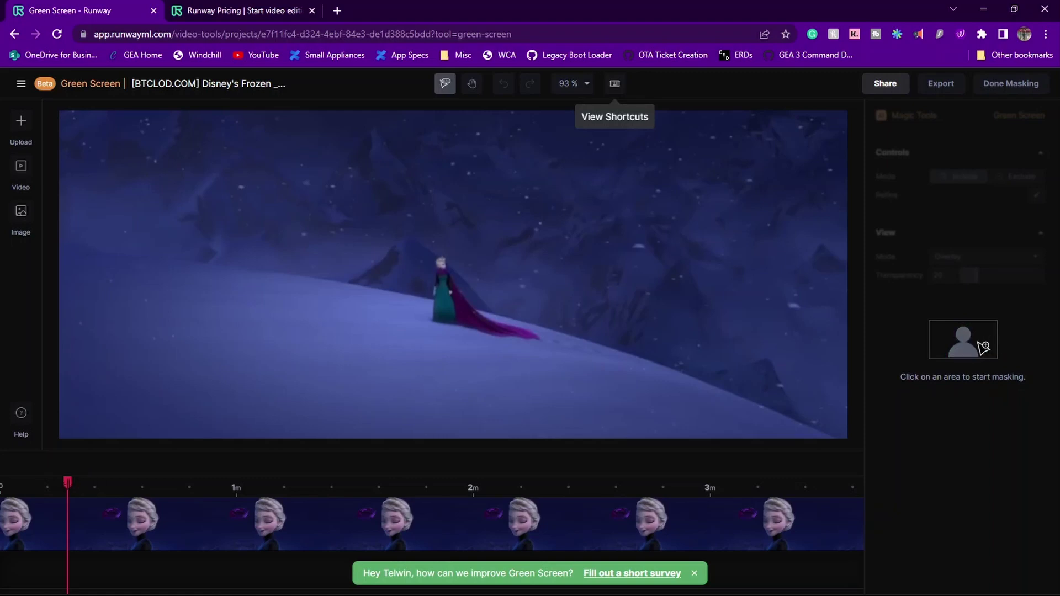
key("space")
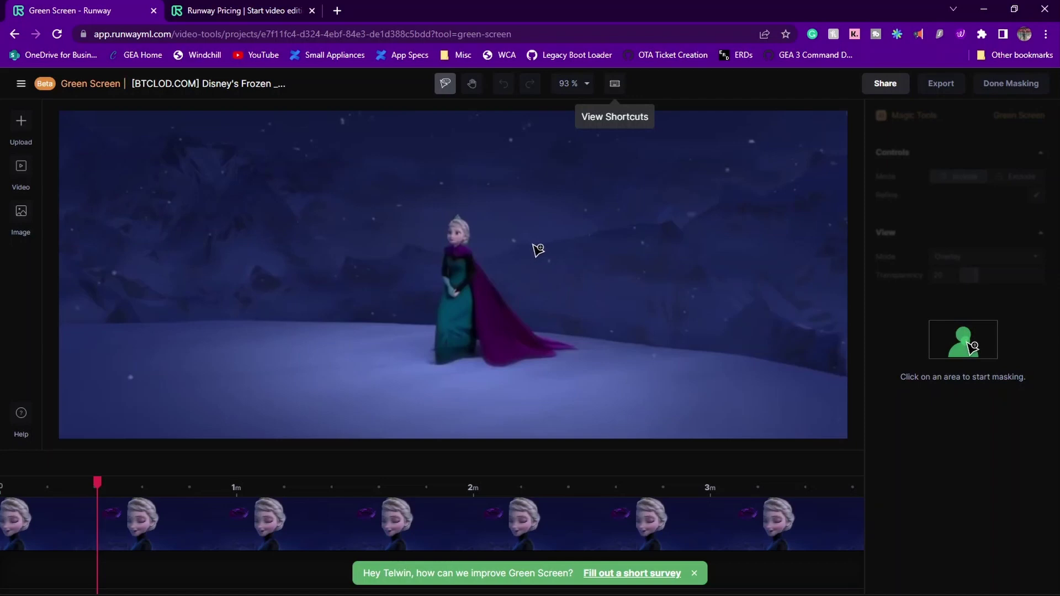
Mask Elsa by marking her head and cape, then play the clip to check.
left_click(456, 233)
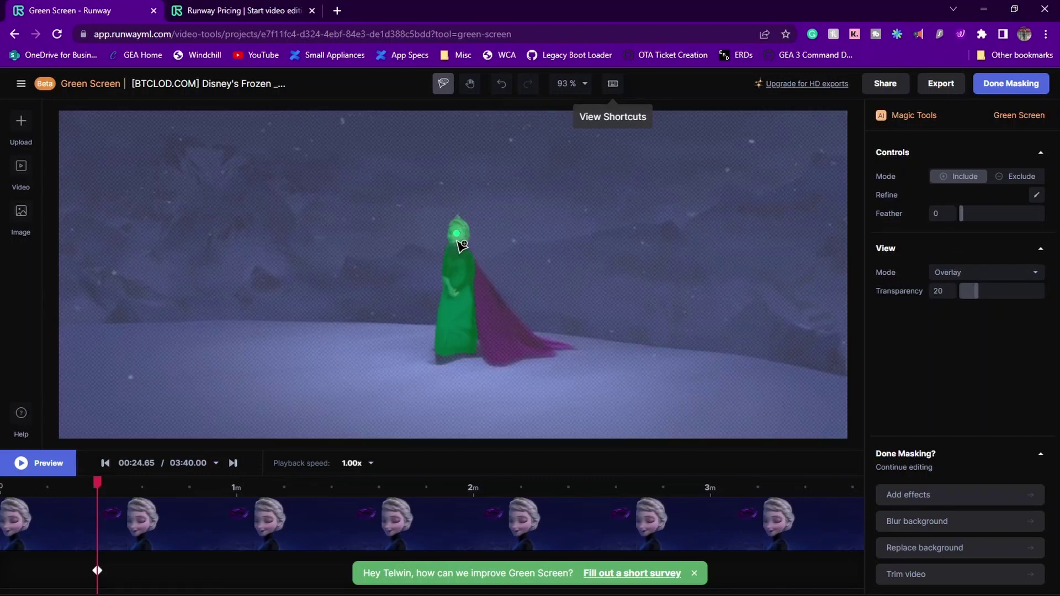
left_click(489, 317)
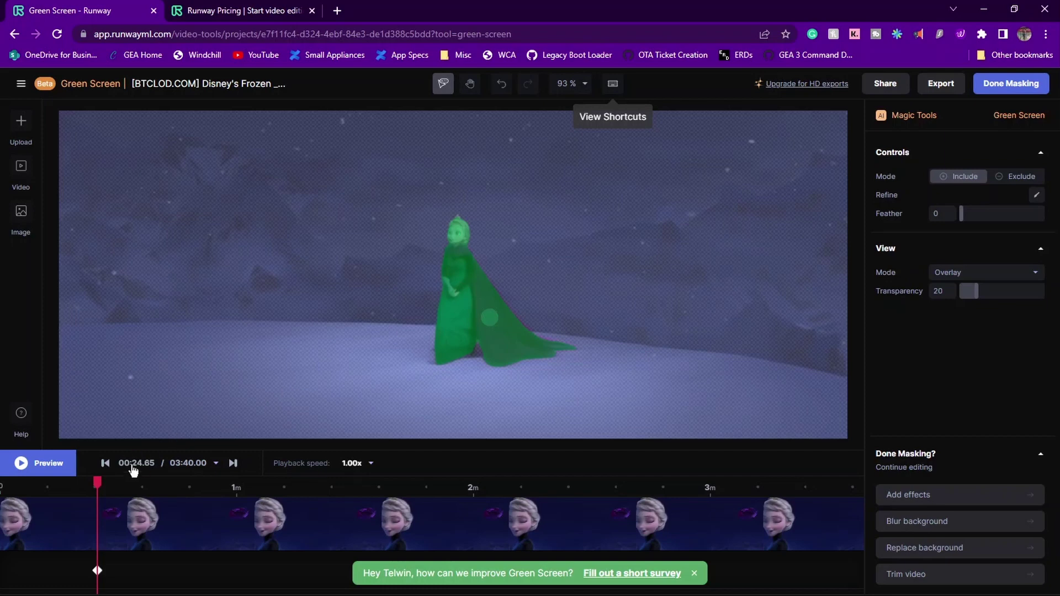
left_click(29, 465)
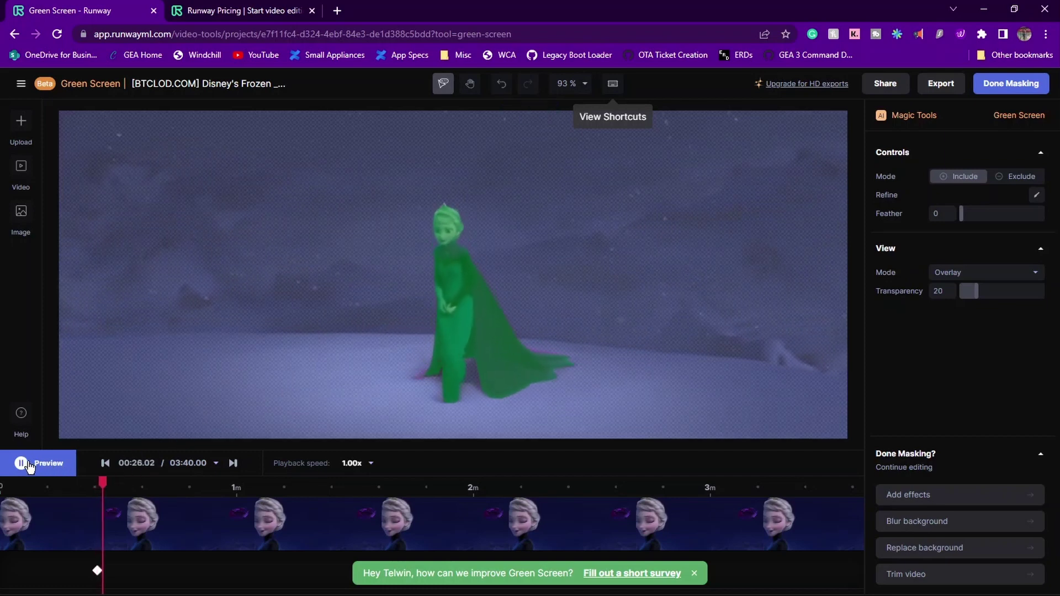
left_click(28, 466)
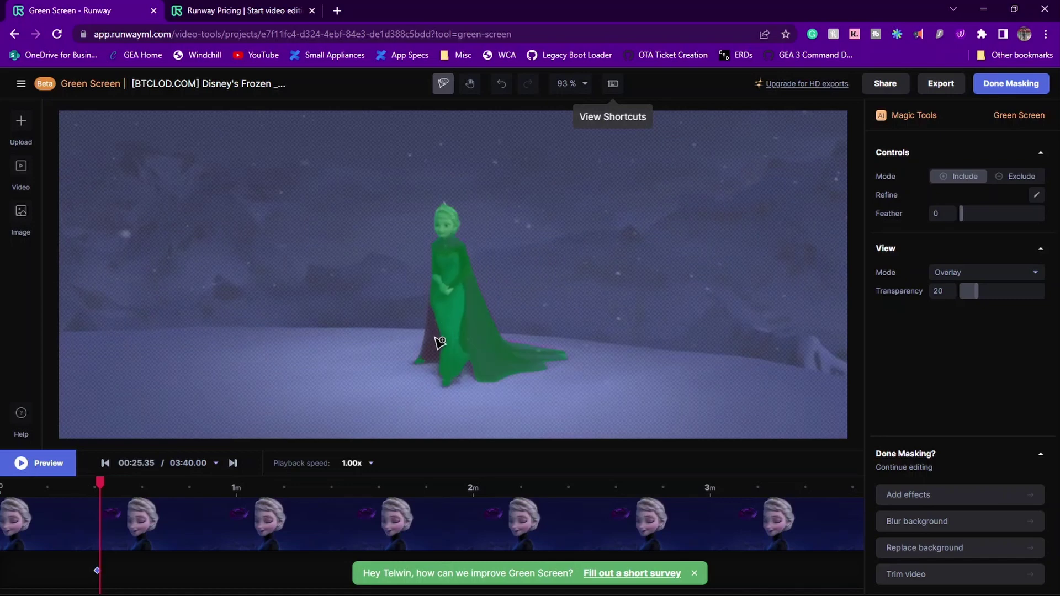
Add the lower cape and Elsa's hair to the mask after checking playback.
left_click(435, 337)
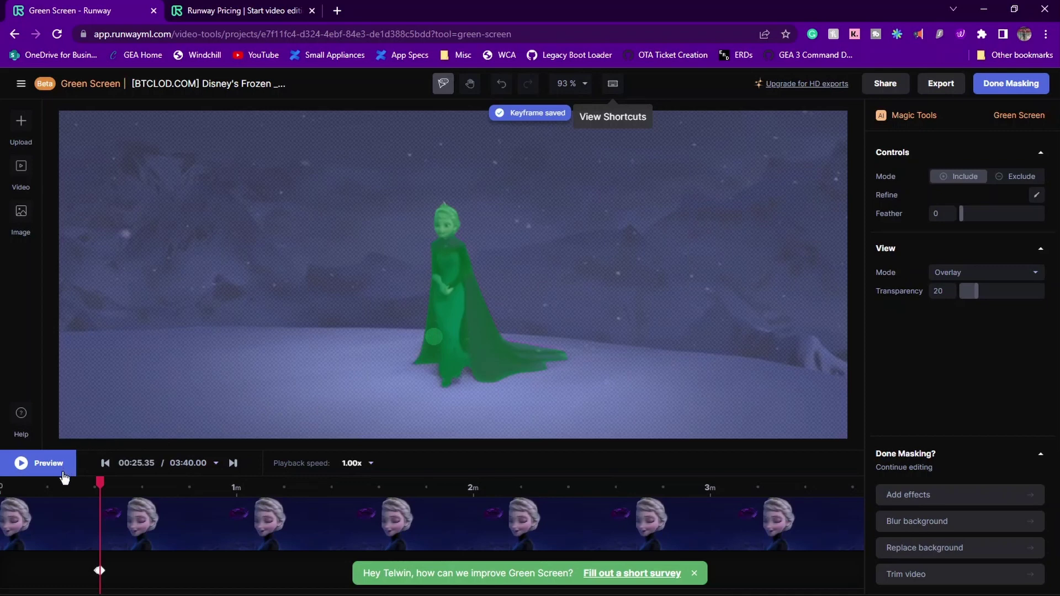
left_click(46, 469)
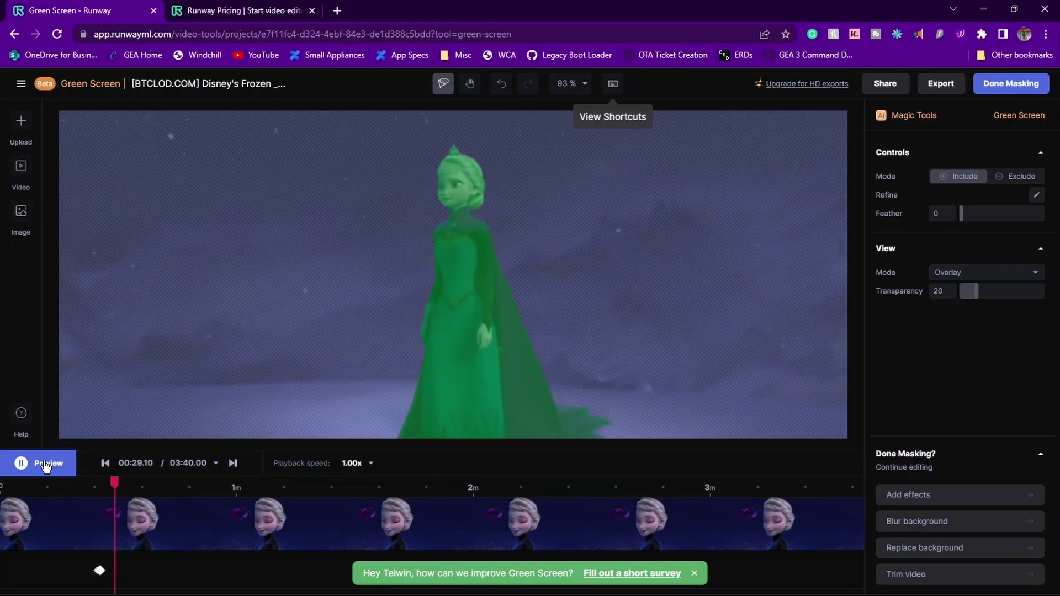
key("space")
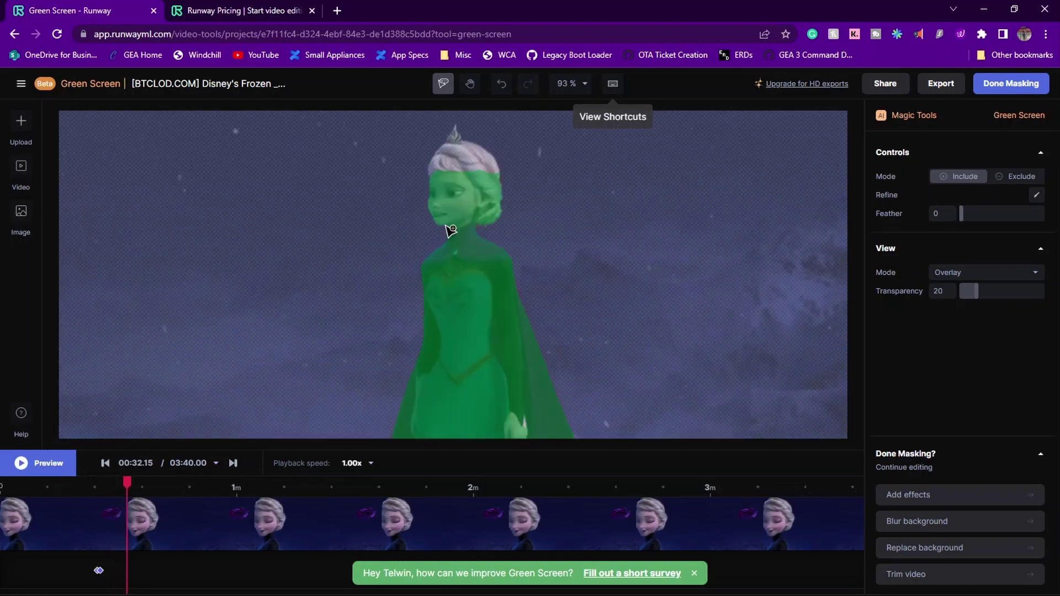
left_click(463, 156)
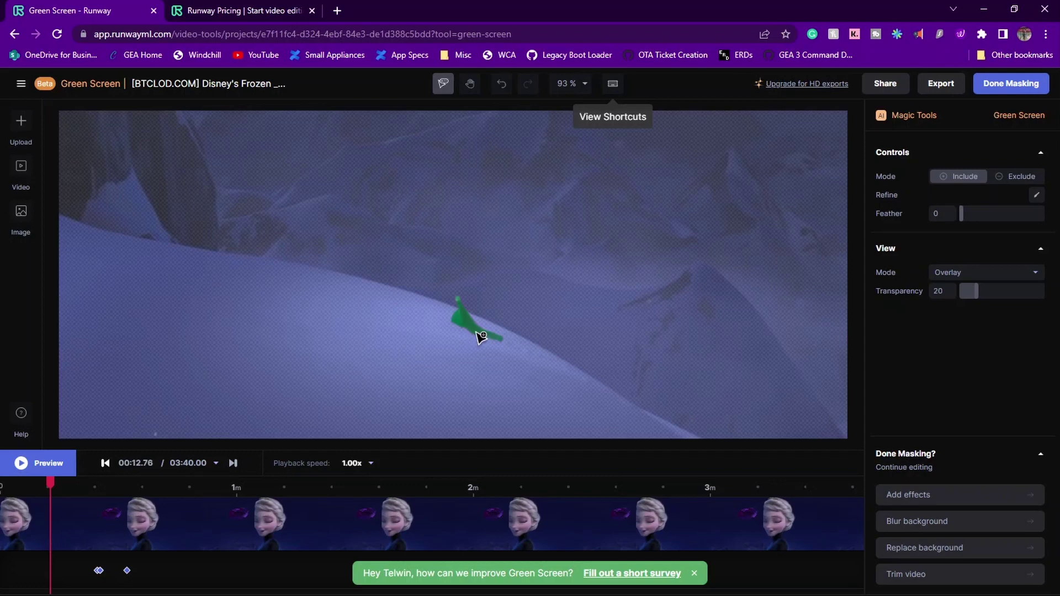
Review the earlier part of the clip and mark a point on the ice ridge.
left_click(94, 465)
left_click(21, 456)
left_click(33, 467)
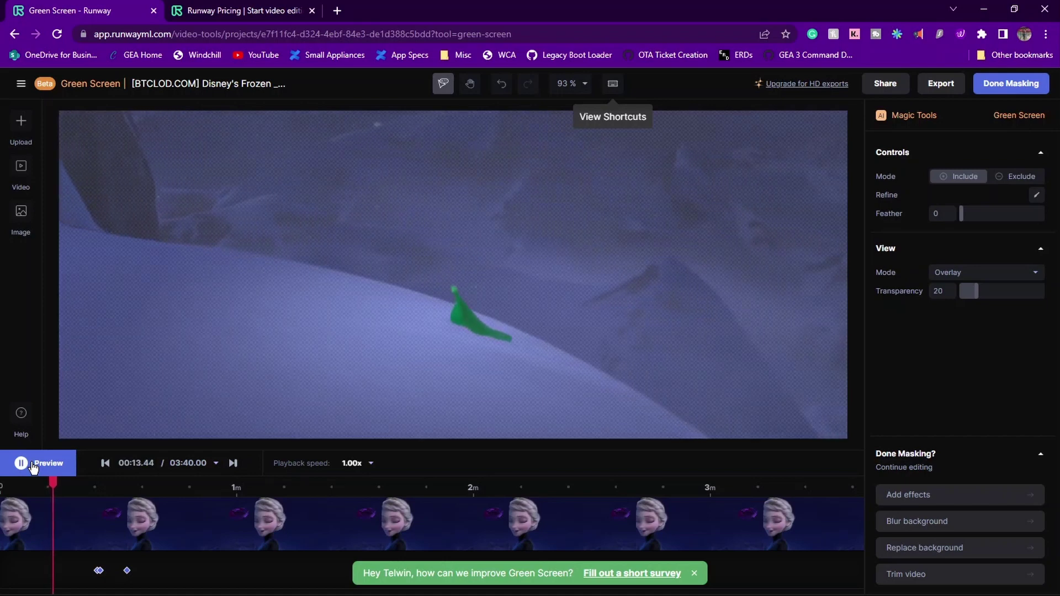
left_click(33, 467)
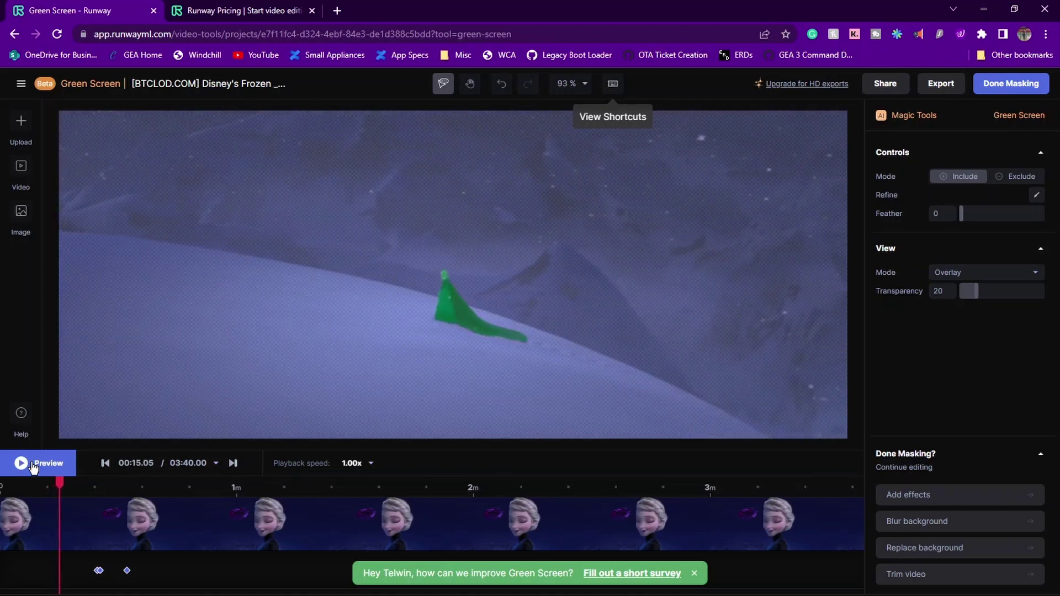
left_click(535, 269)
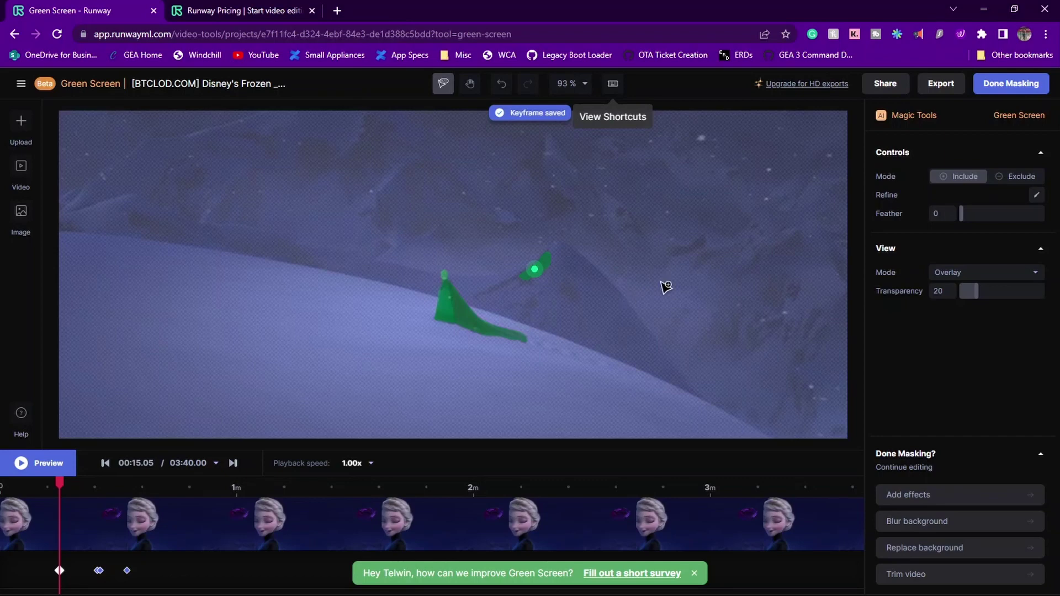
Switch to Exclude mode, remove the stray ridge patch, and preview the mask to 00:22.89.
left_click(1017, 179)
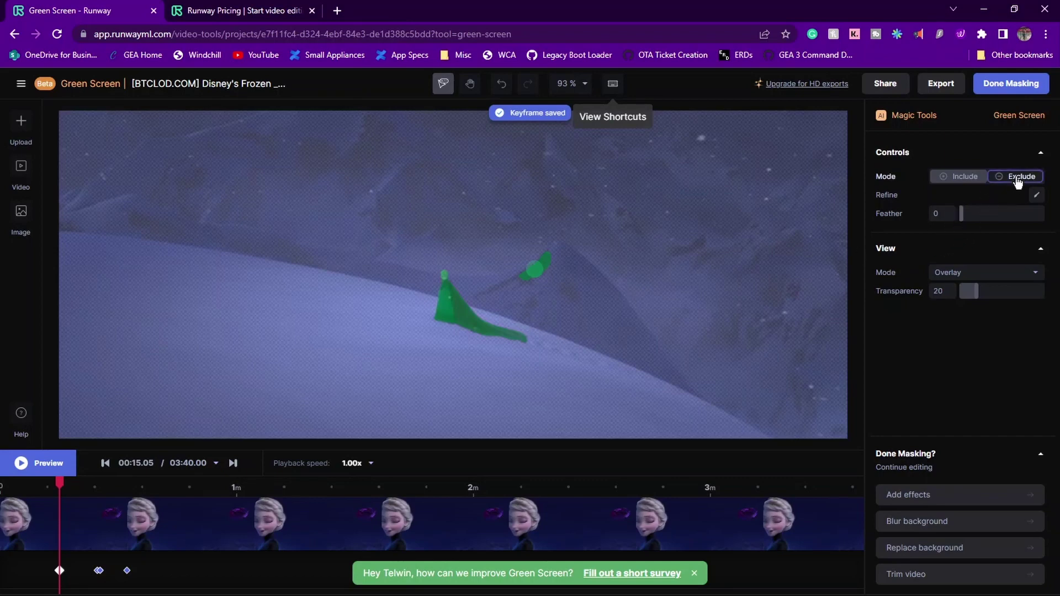
left_click(531, 279)
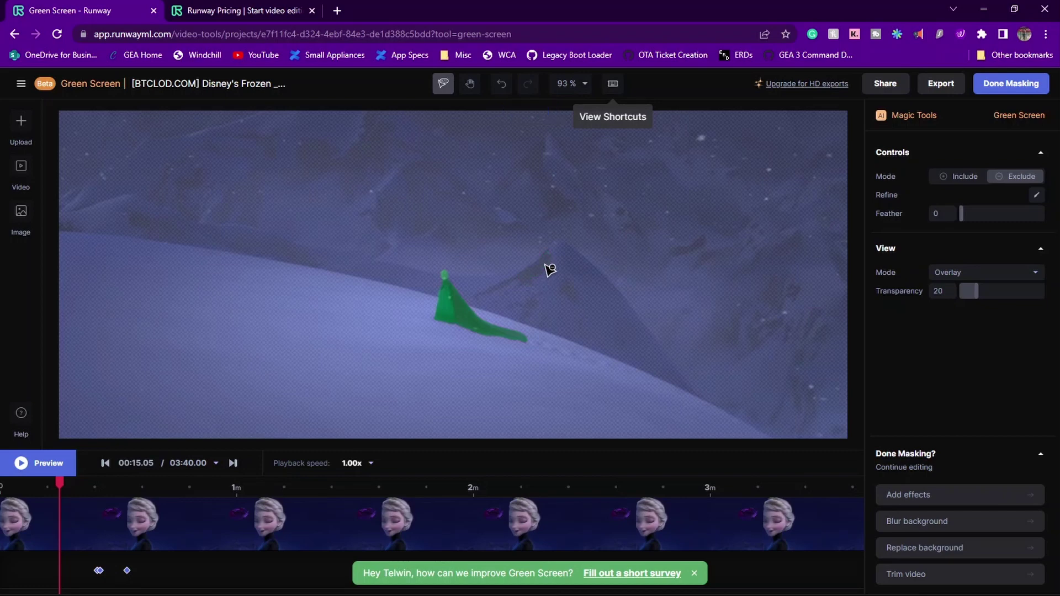
left_click(48, 464)
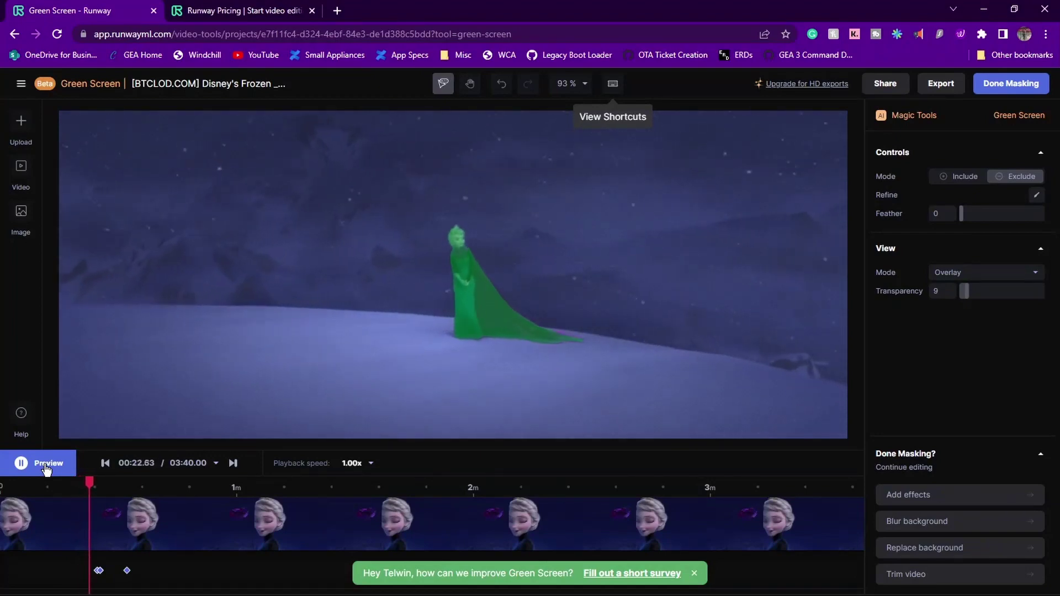
left_click(46, 467)
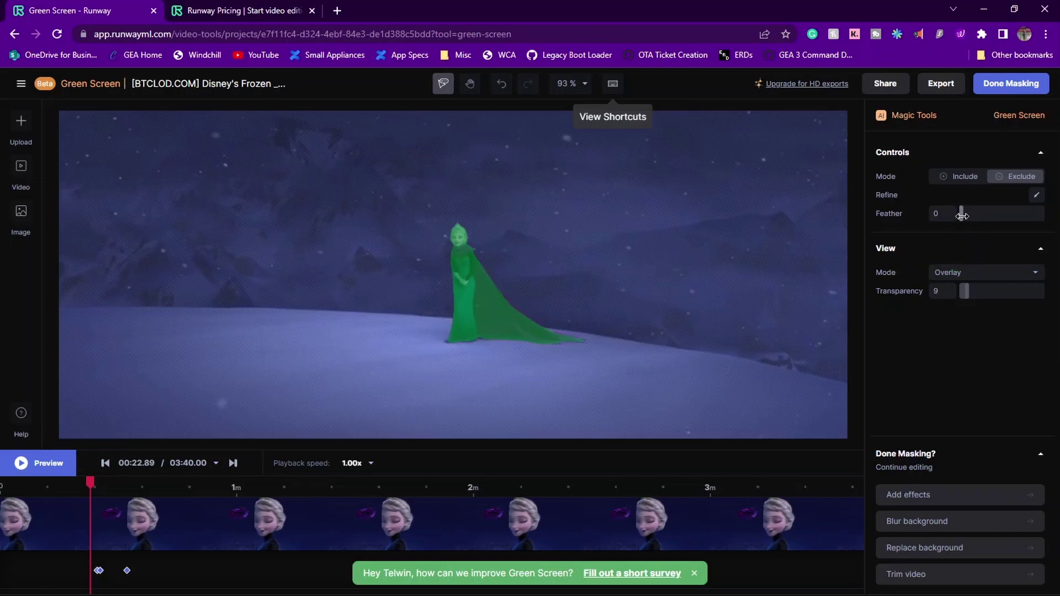
Try softer Feather values up to the maximum, then settle the mask feather at 13.
left_click_drag(961, 215, 974, 222)
left_click(961, 215)
left_click_drag(962, 215, 1044, 217)
left_click(926, 270)
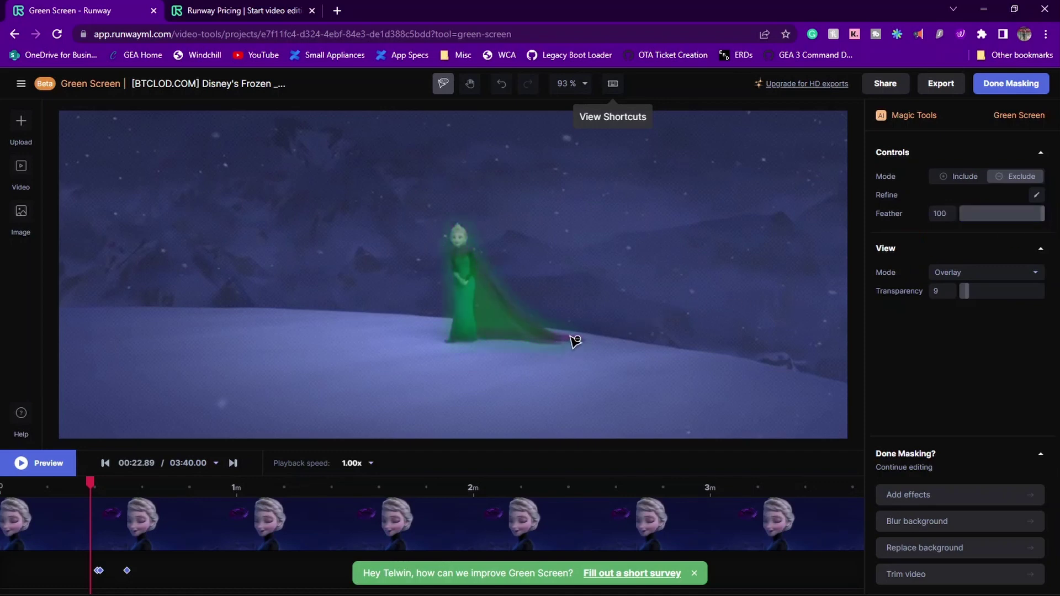
left_click(978, 257)
left_click_drag(1040, 218, 972, 218)
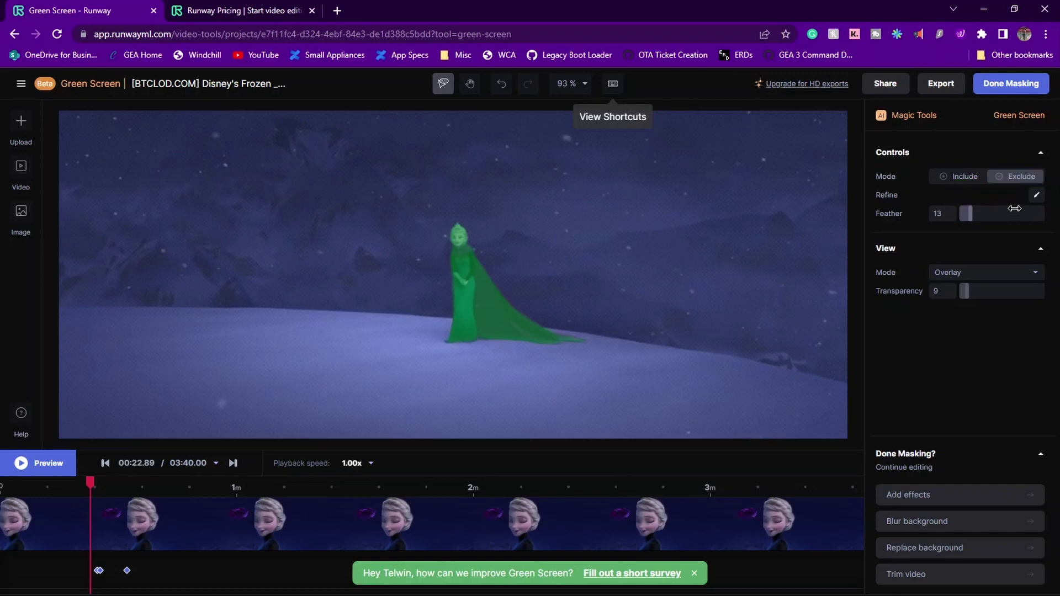
Compare mask view modes, showing Elsa cut out on green, then as a black-and-white matte.
left_click(979, 274)
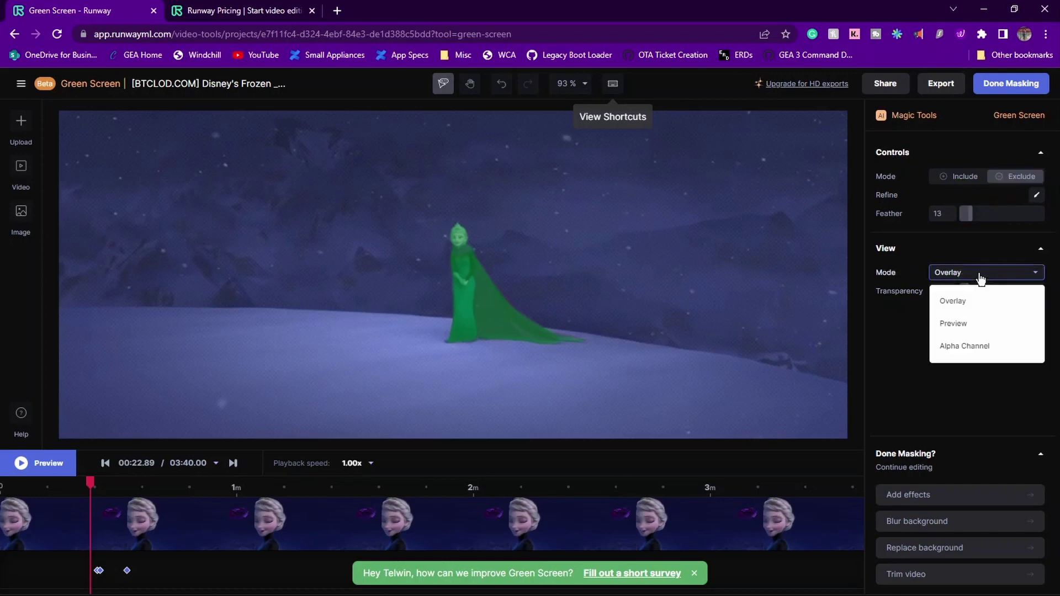
left_click(980, 278)
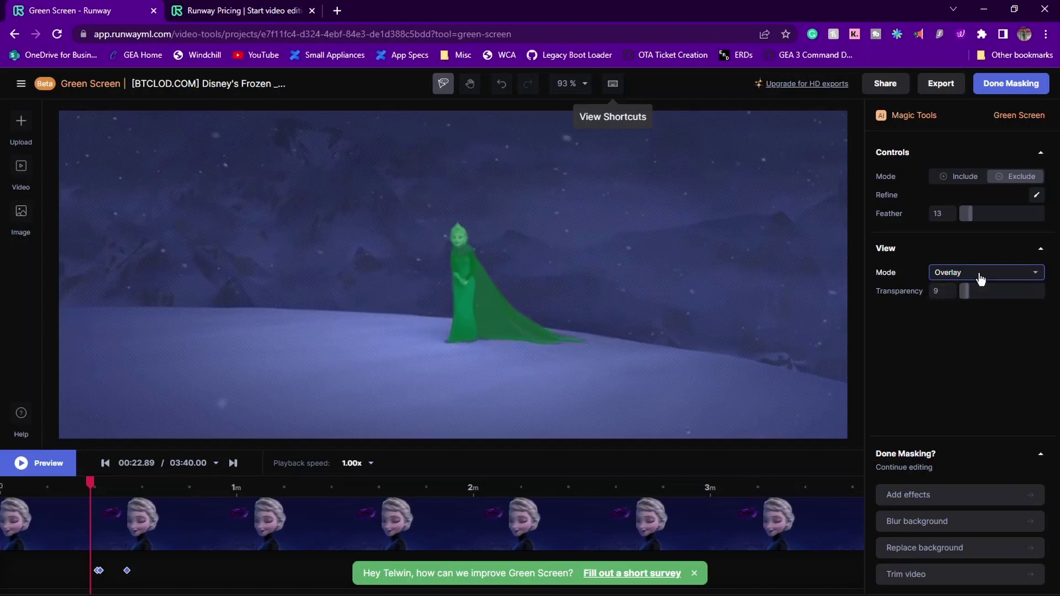
left_click(979, 274)
left_click(965, 331)
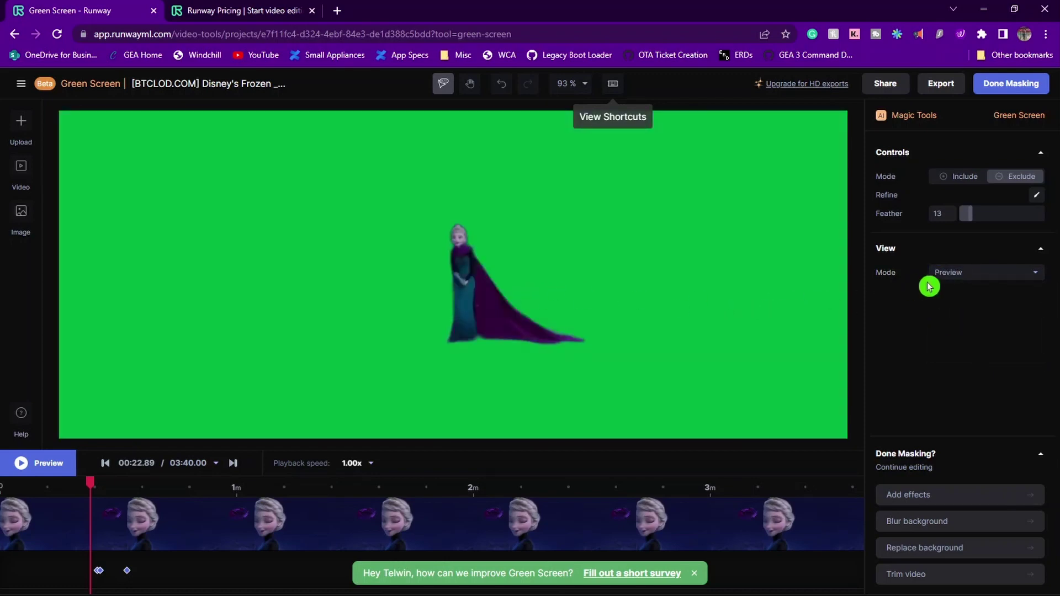
left_click(959, 276)
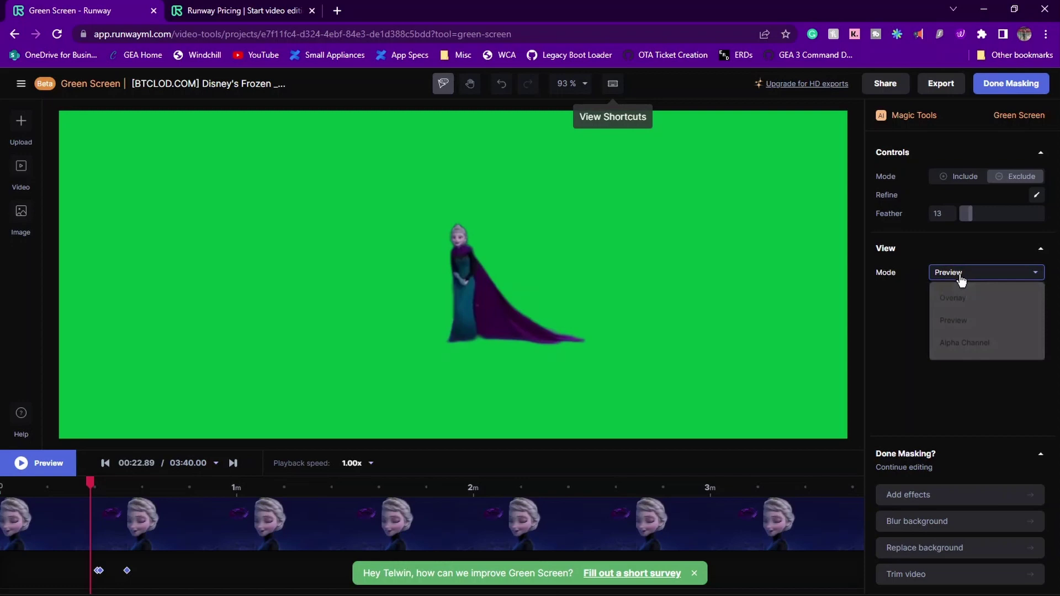
left_click(957, 342)
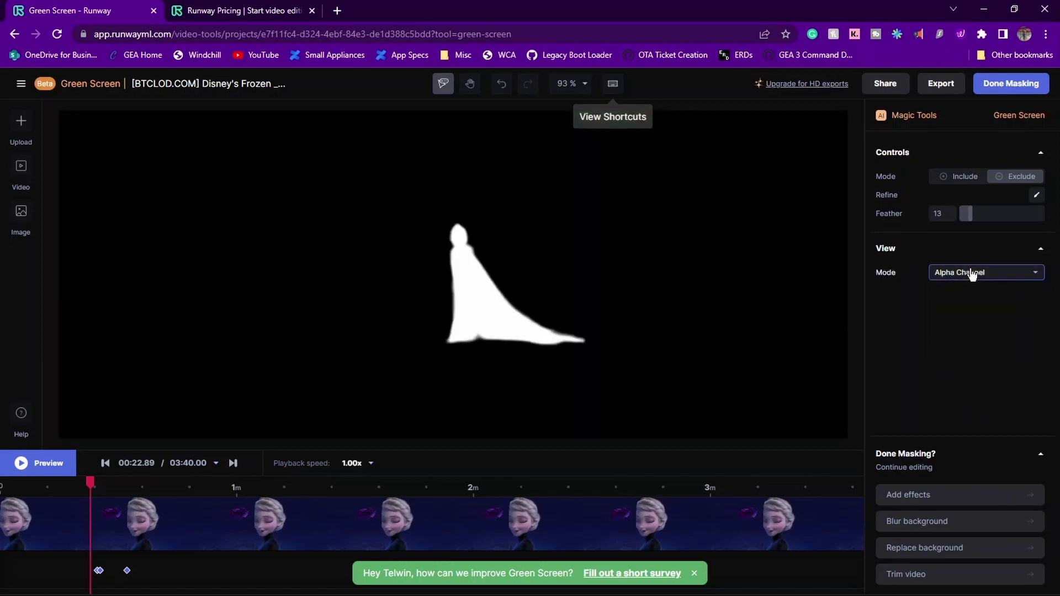
Return to the green overlay view and adjust the mask overlay's transparency.
left_click(971, 275)
left_click(956, 301)
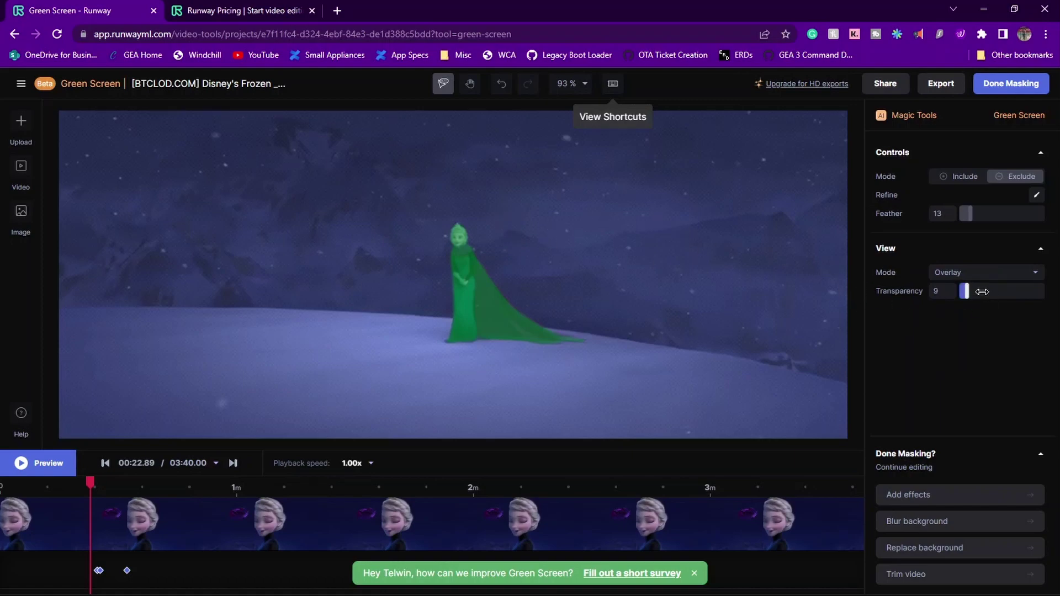
mouse_move(967, 290)
left_mouse_down()
mouse_move(956, 291)
mouse_move(1053, 298)
mouse_move(976, 296)
left_mouse_up()
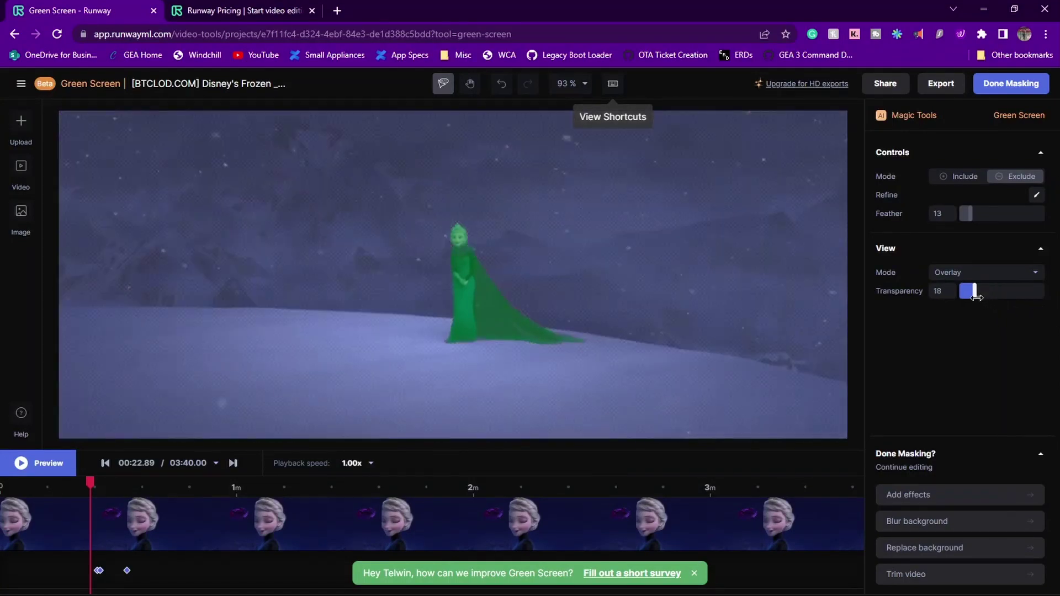
Preview Elsa on the green background, play and stop it, then finish masking.
left_click(968, 272)
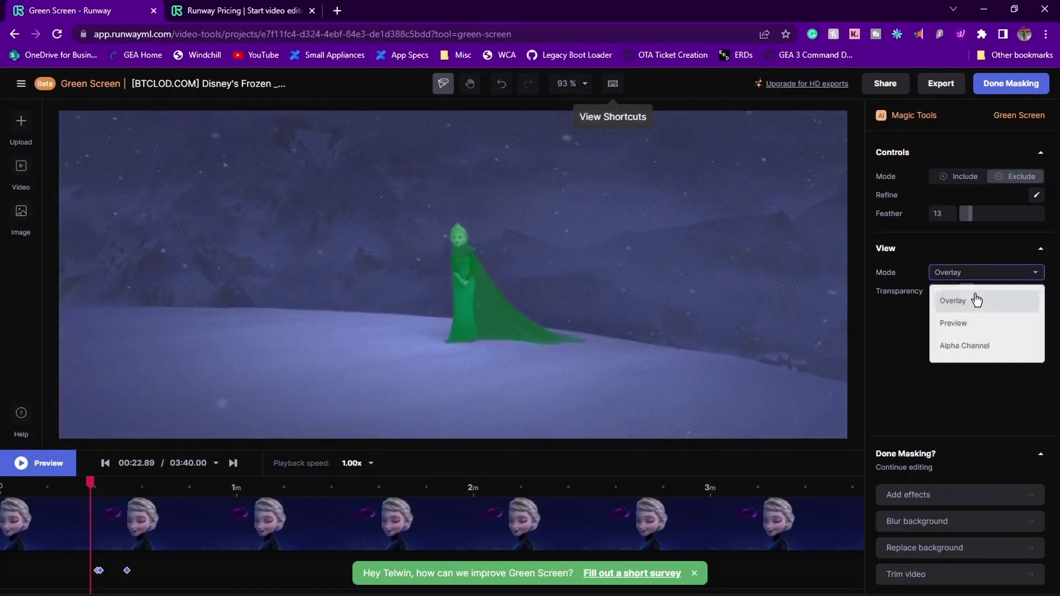
left_click(968, 325)
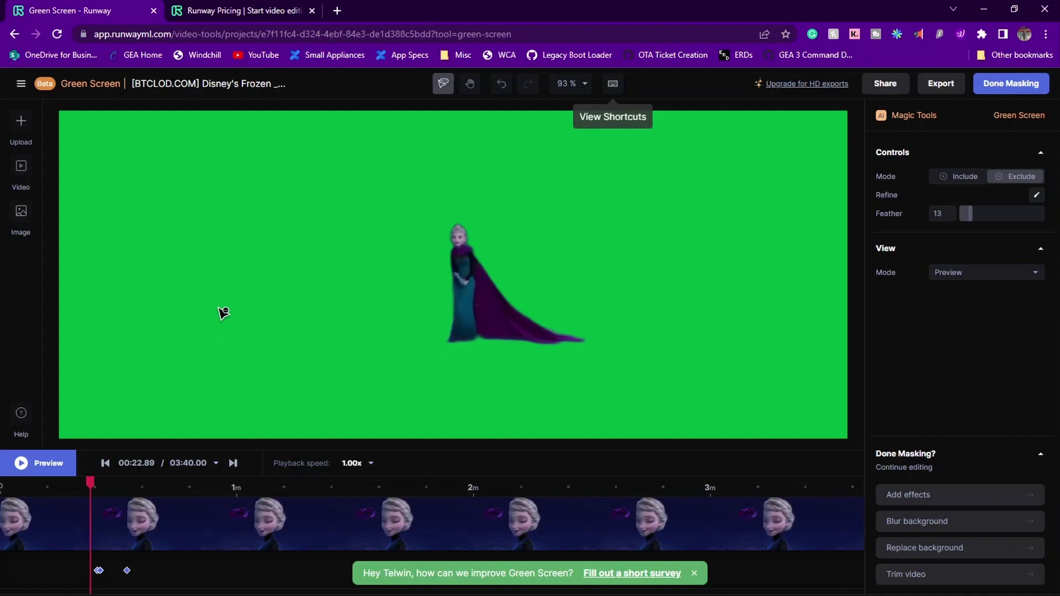
left_click(46, 473)
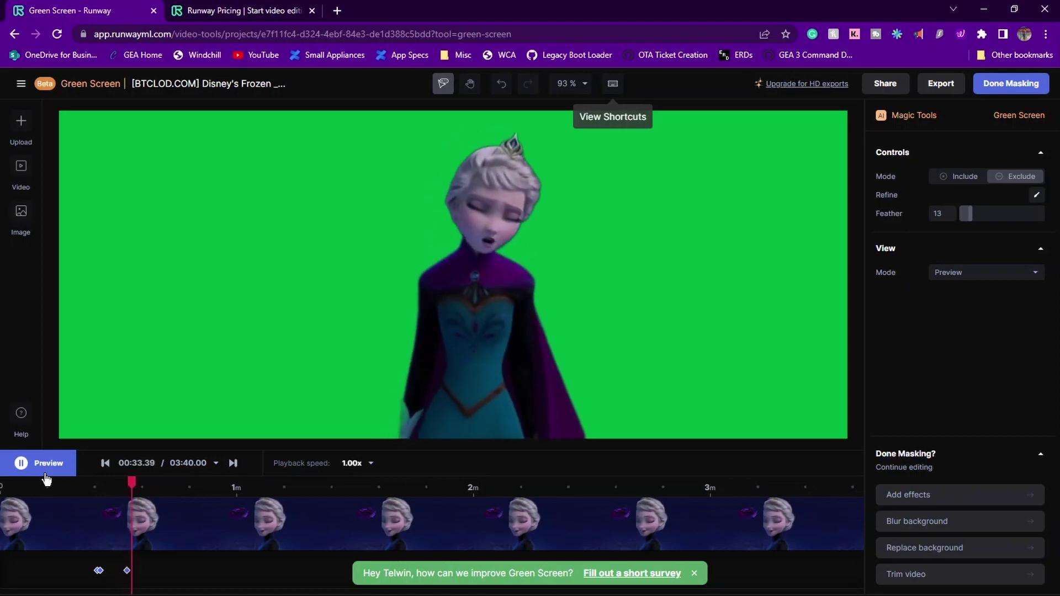
left_click(47, 469)
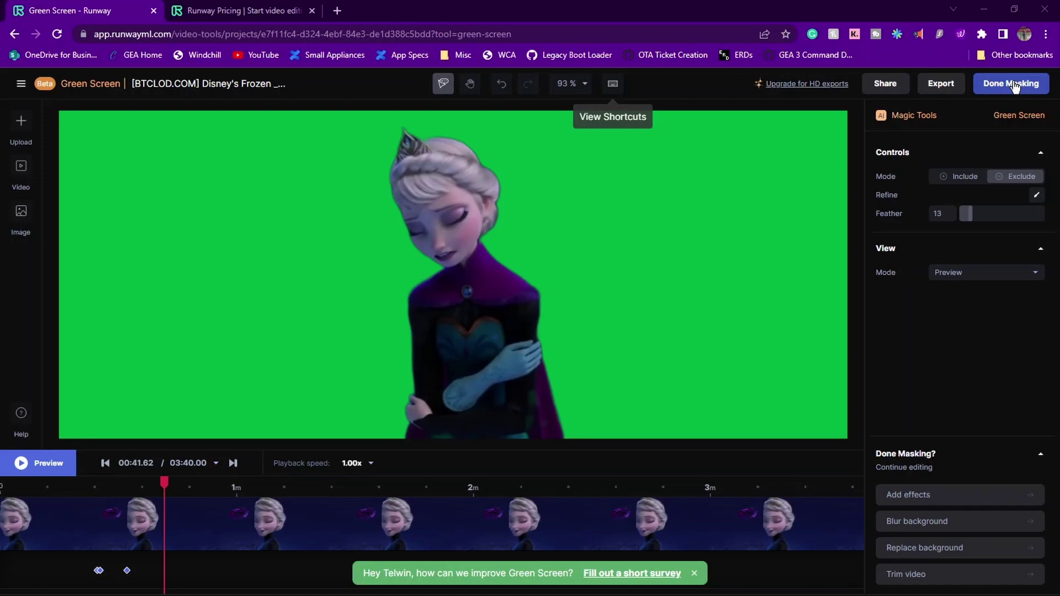
left_click(1014, 84)
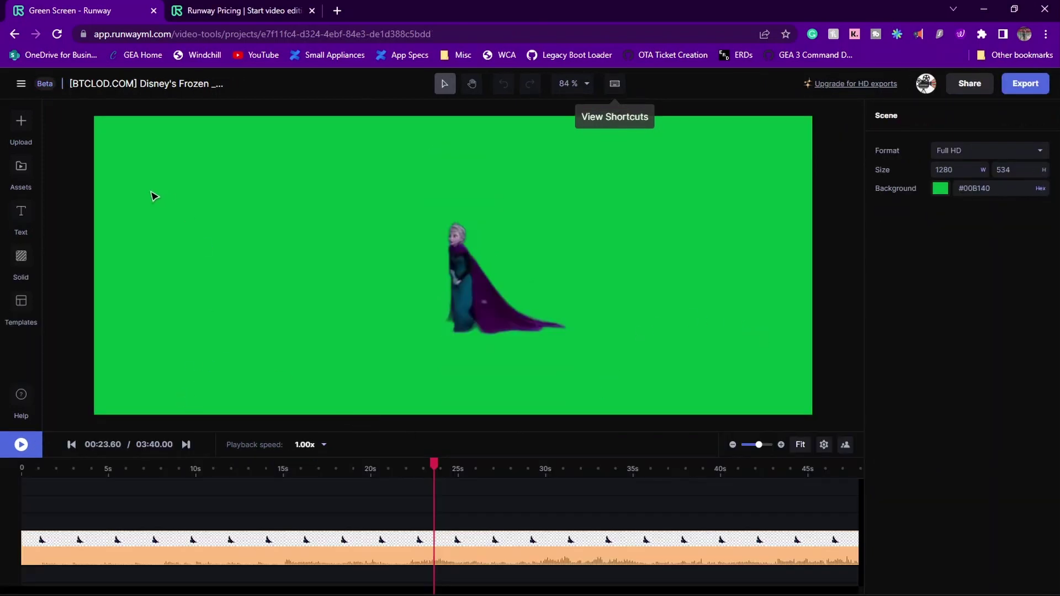
Place the playhead at 14.22 seconds on the editor timeline.
left_click(587, 529)
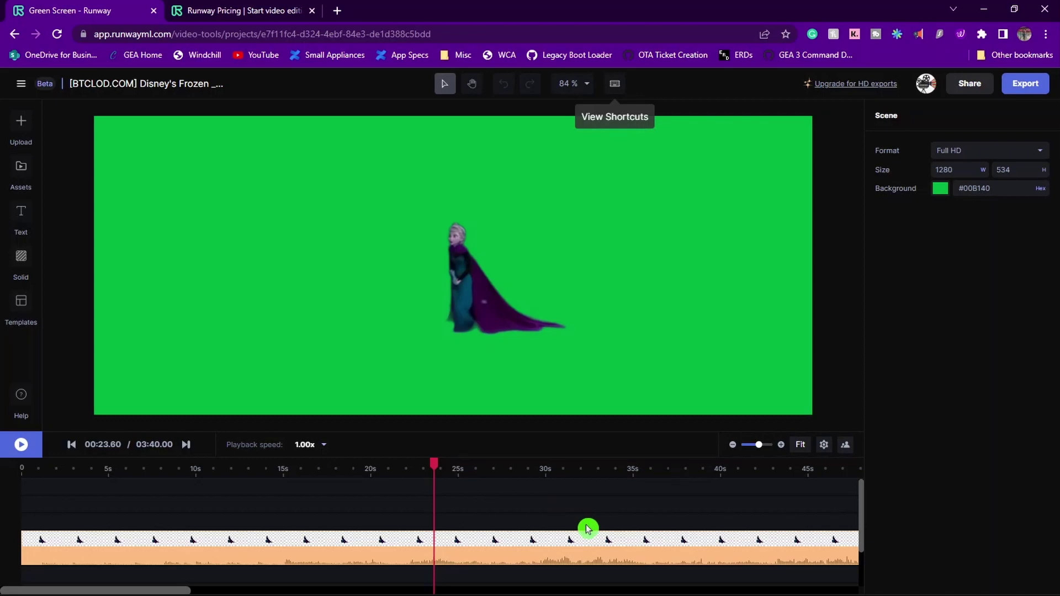
left_click(502, 504)
left_click(270, 488)
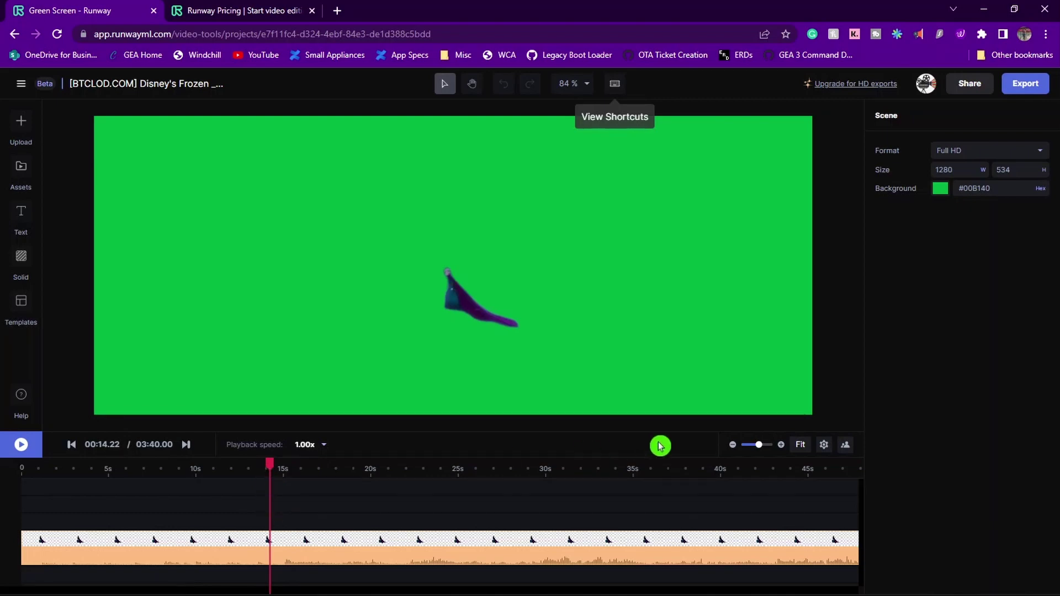
Split the clip at 14.22 s, delete the part after the cut, and scrub to 12.67 s.
right_click(386, 306)
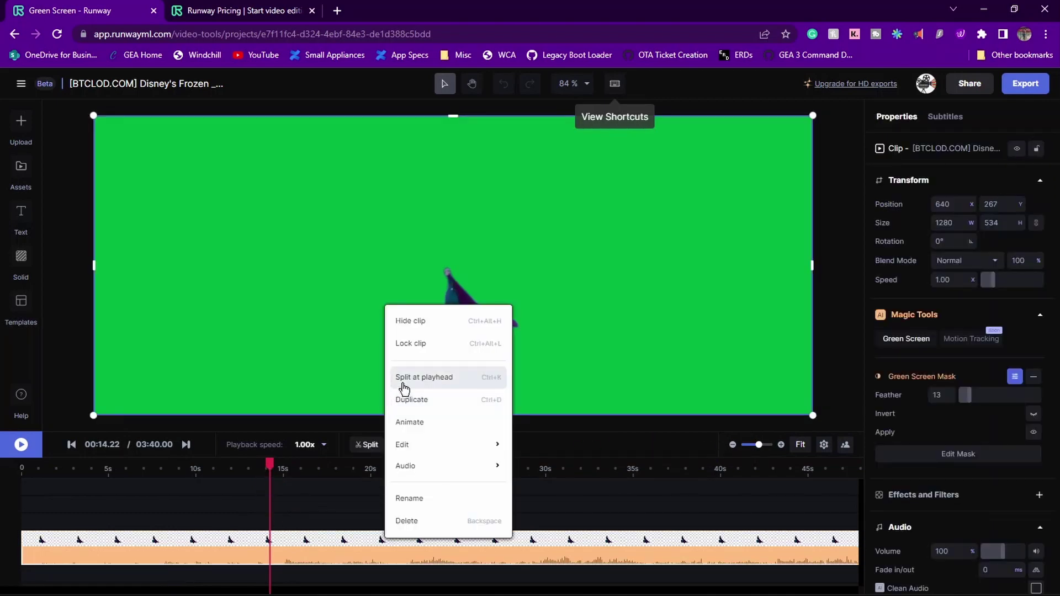
left_click(404, 388)
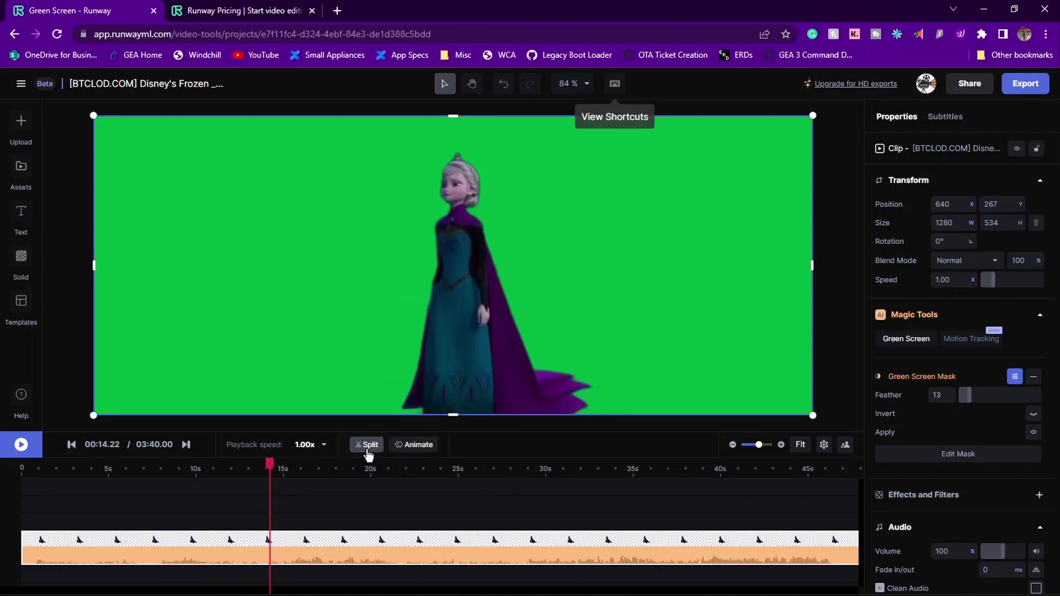
left_click(367, 447)
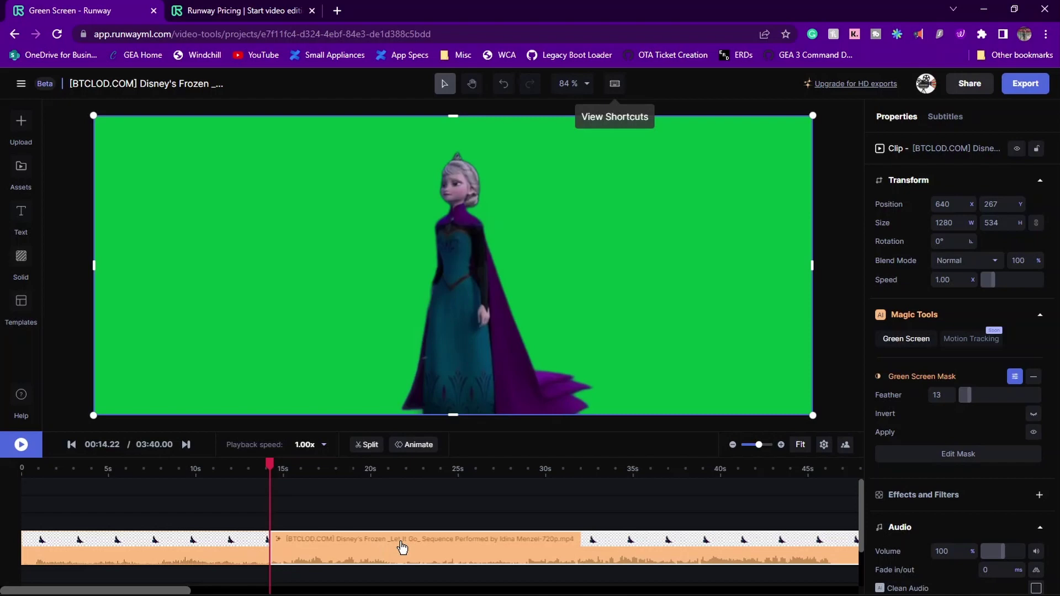
key("Delete")
left_click(177, 490)
left_click(236, 509)
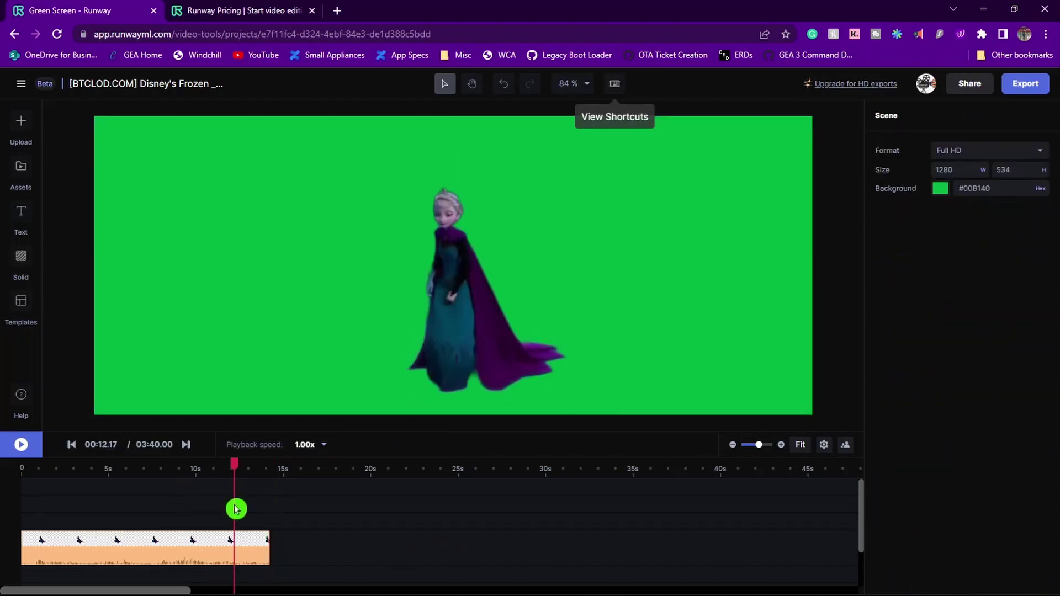
left_click_drag(237, 509, 243, 513)
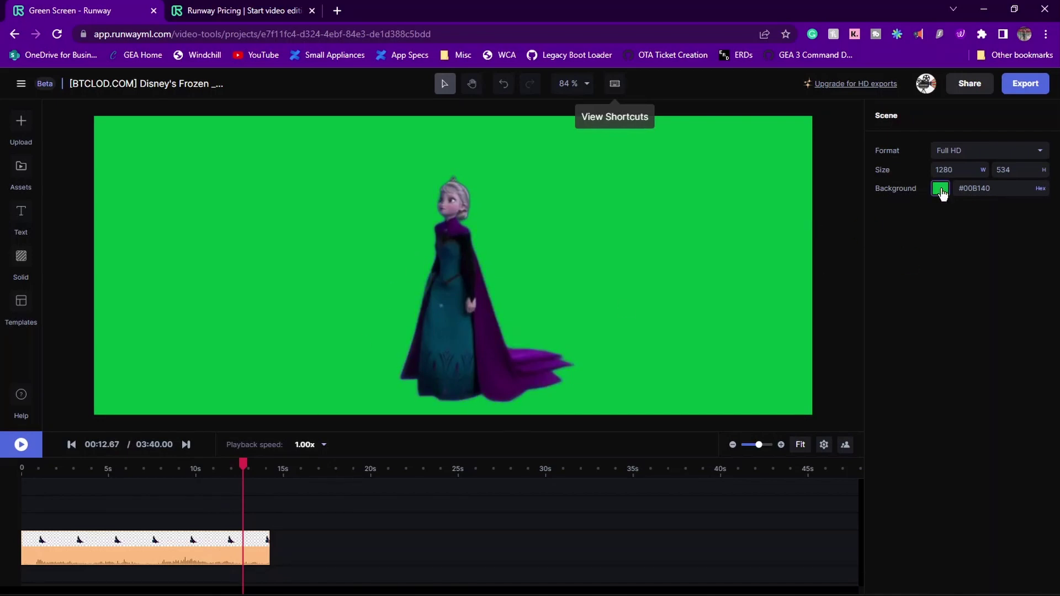
left_click(940, 190)
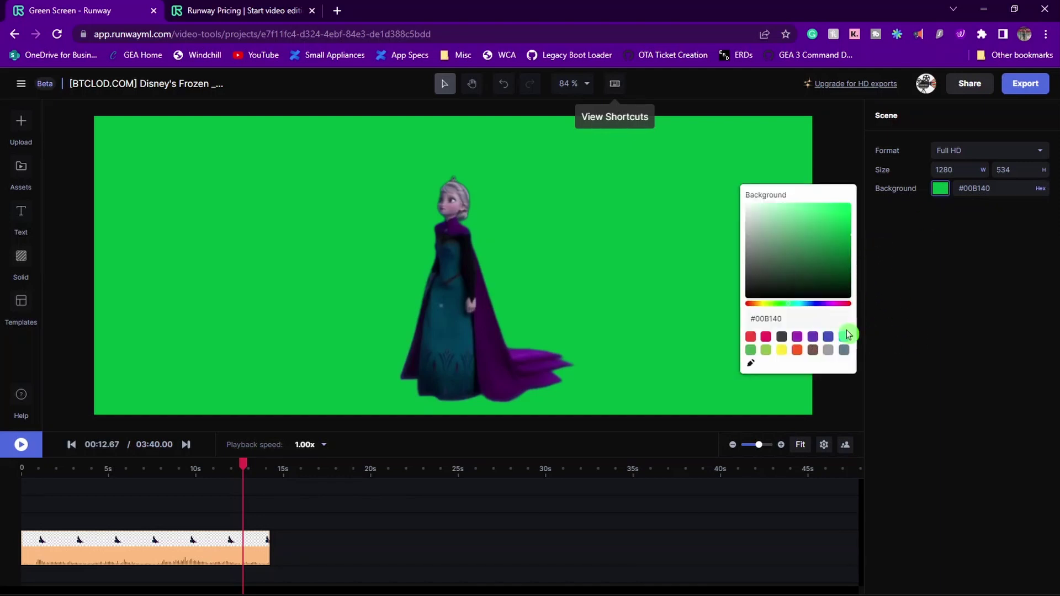
left_click(914, 345)
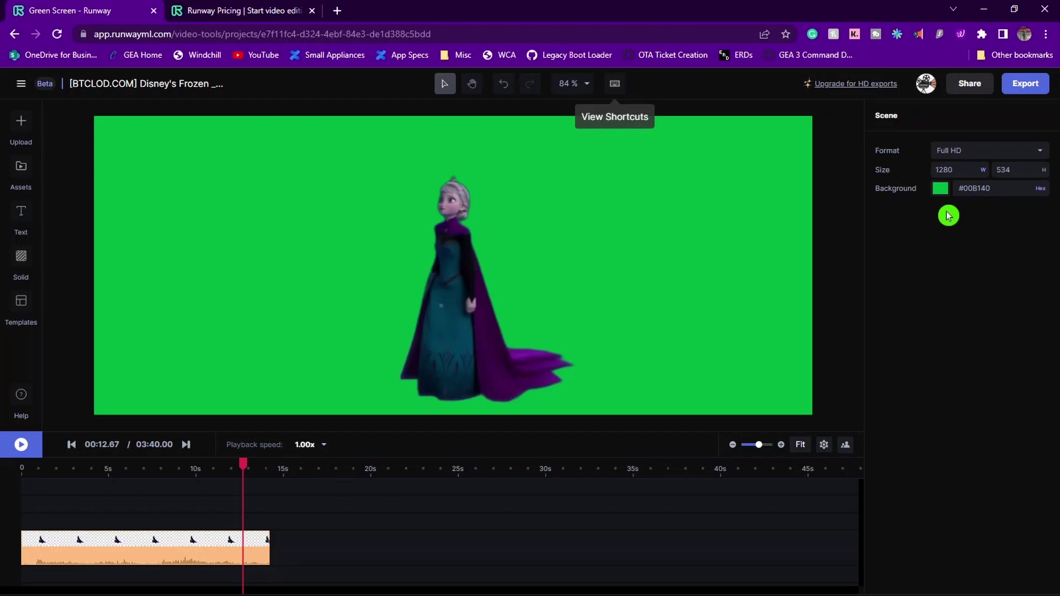
Export the trimmed green-screen clip as a 720p MP4 video.
left_click(1028, 87)
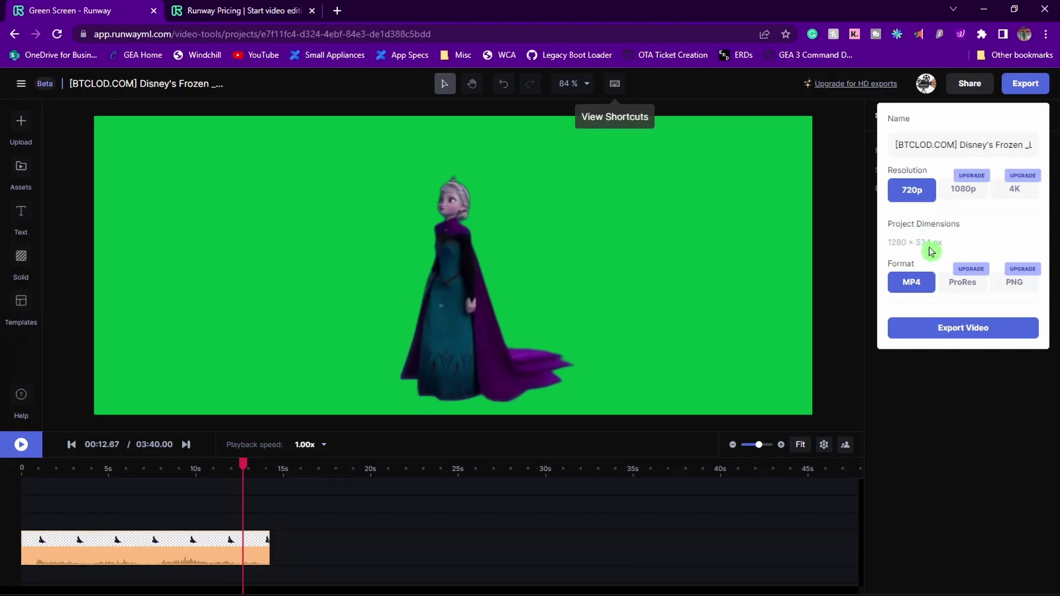
left_click(971, 330)
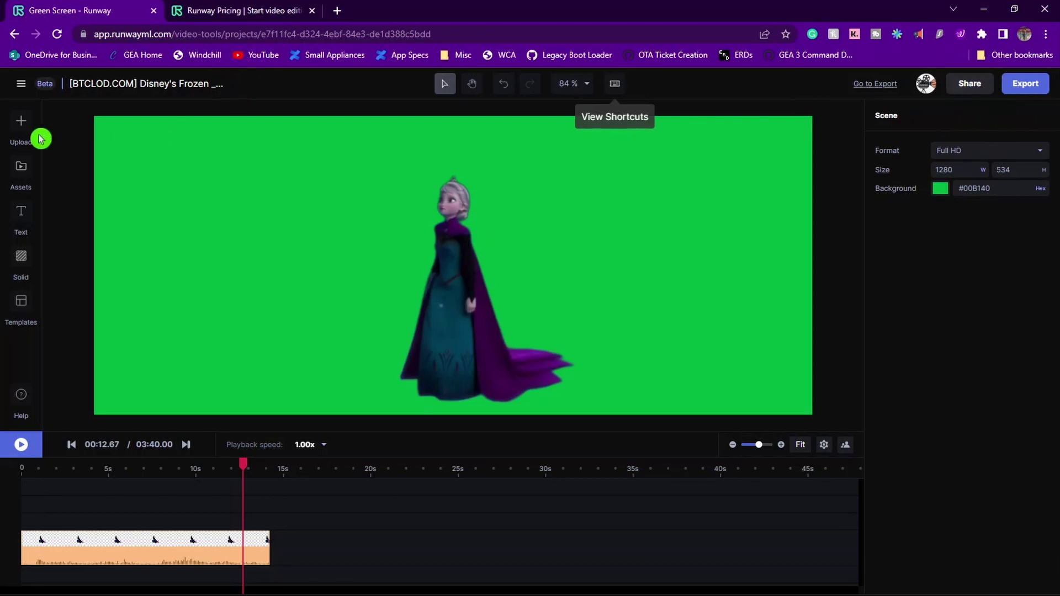
Leave the editor for the Assets page and download the exported MP4.
left_click(21, 85)
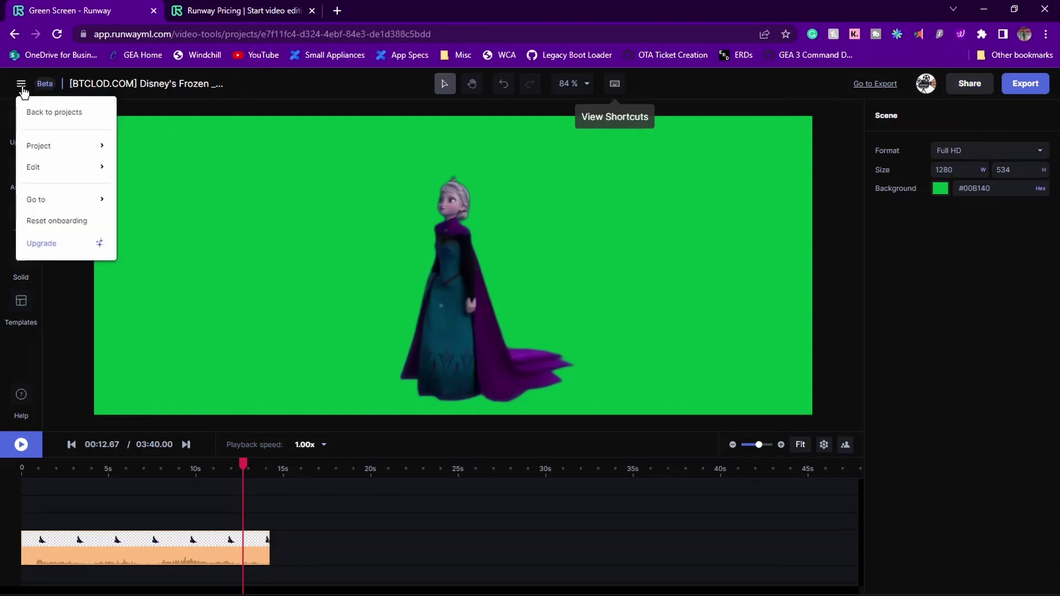
left_click(34, 112)
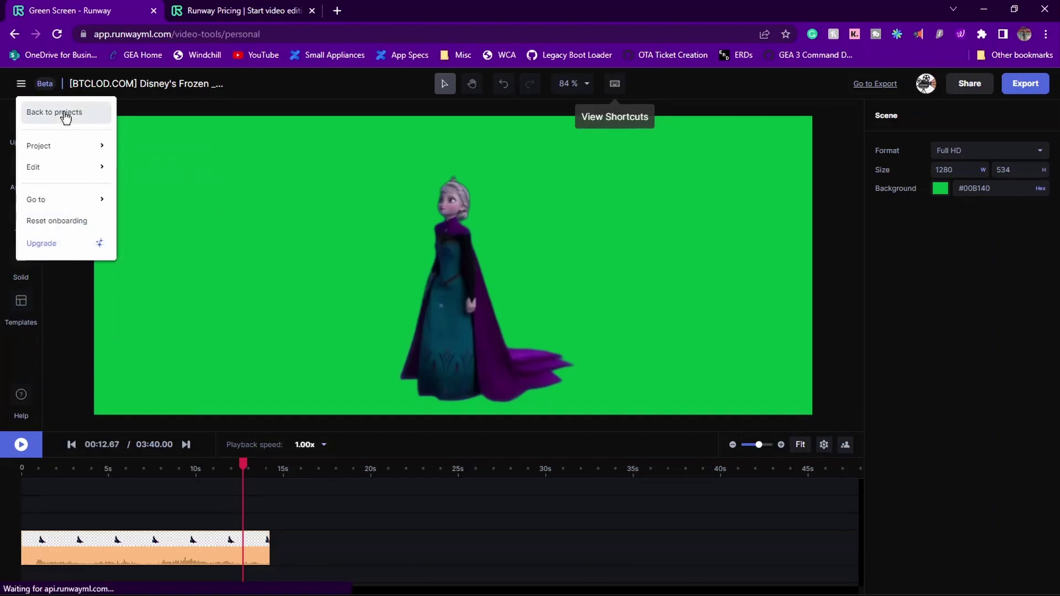
left_click(52, 243)
mouse_move(355, 364)
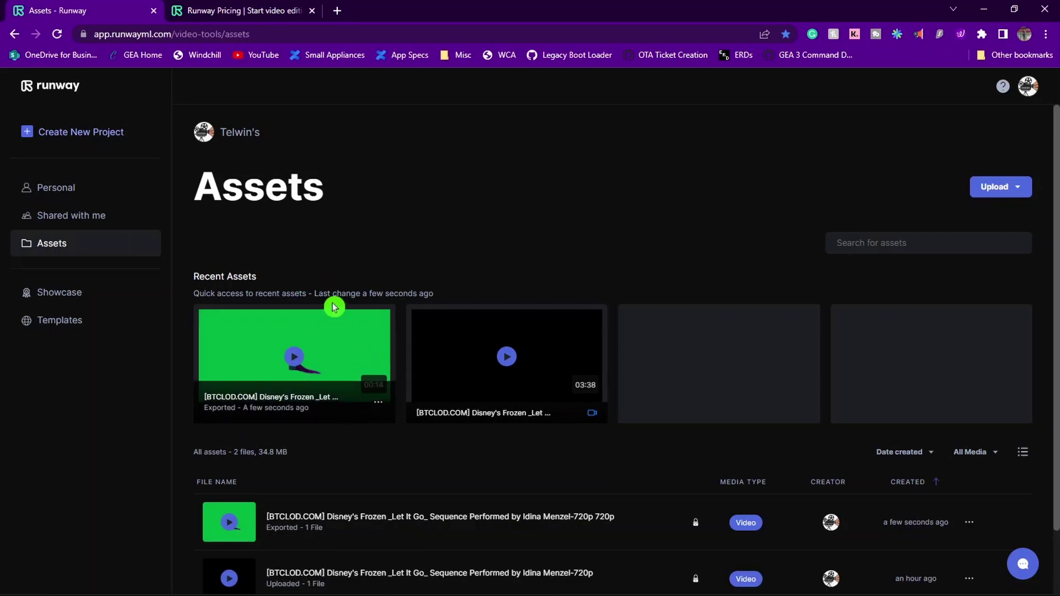
left_click(379, 404)
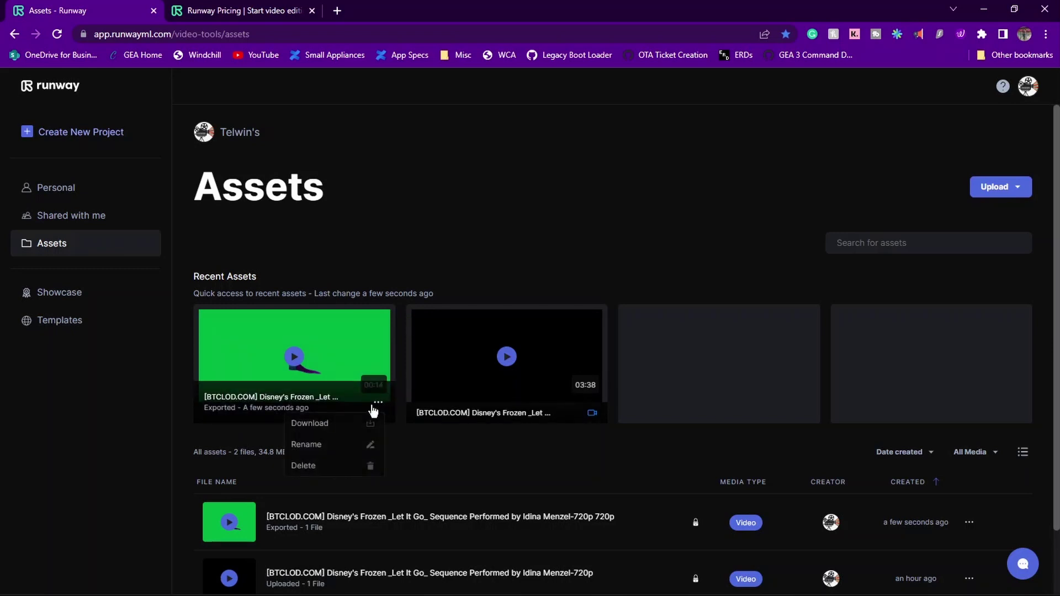
left_click(328, 426)
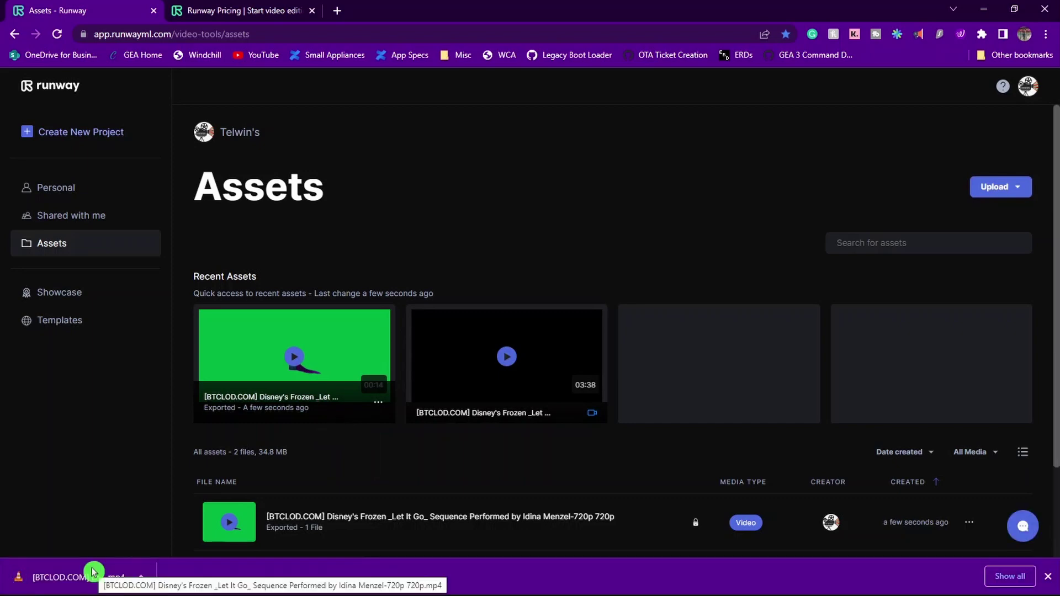
Play the downloaded MP4 from Chrome's download bar in VLC.
left_click(93, 573)
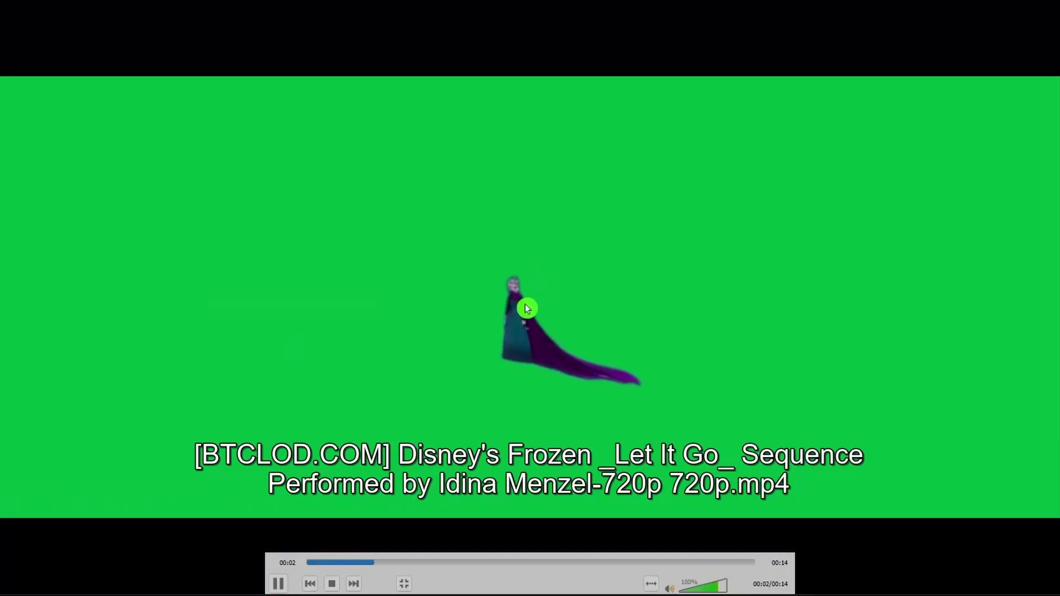